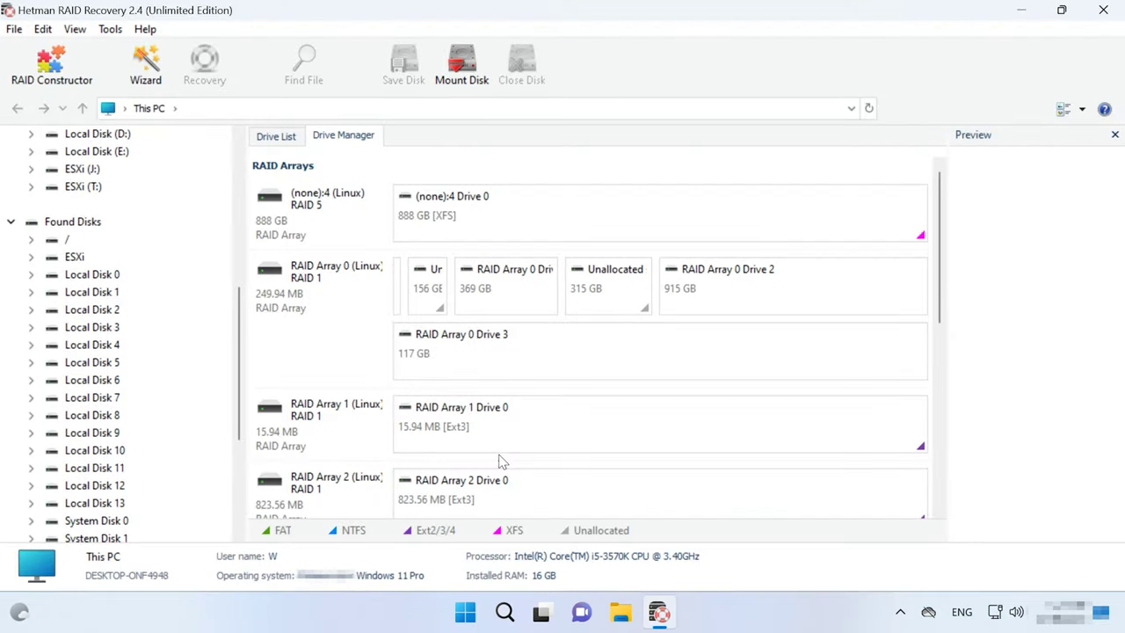
Step: Fast-scan the 888 GB RAID 5 array's XFS Drive 0 volume, finding 21 folders and 660 files
left_click(292, 208)
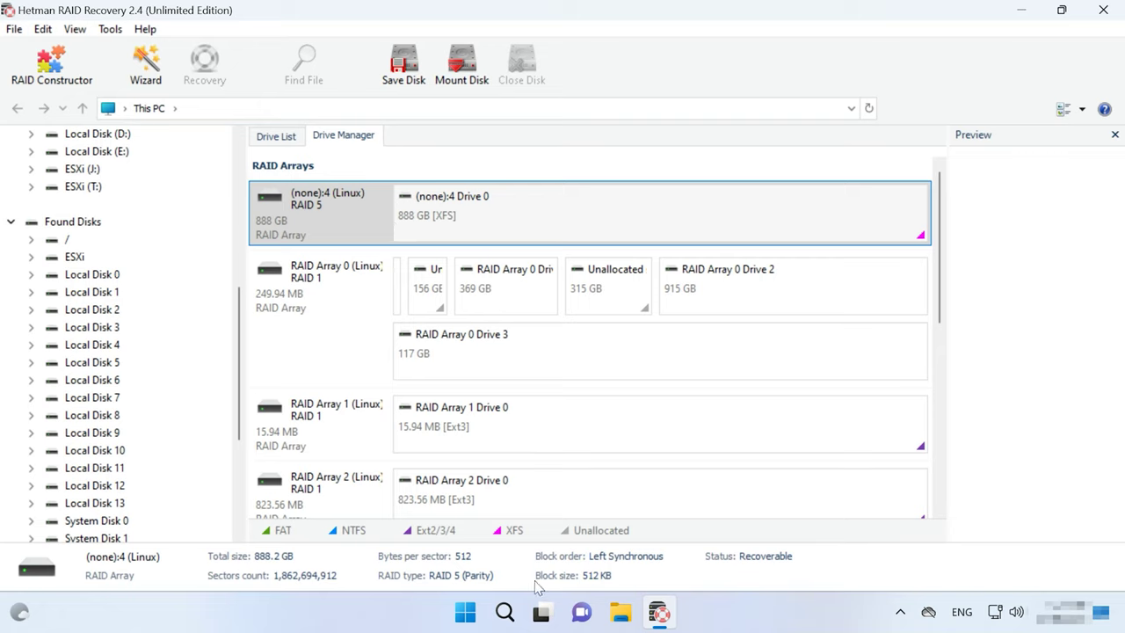
right_click(527, 217)
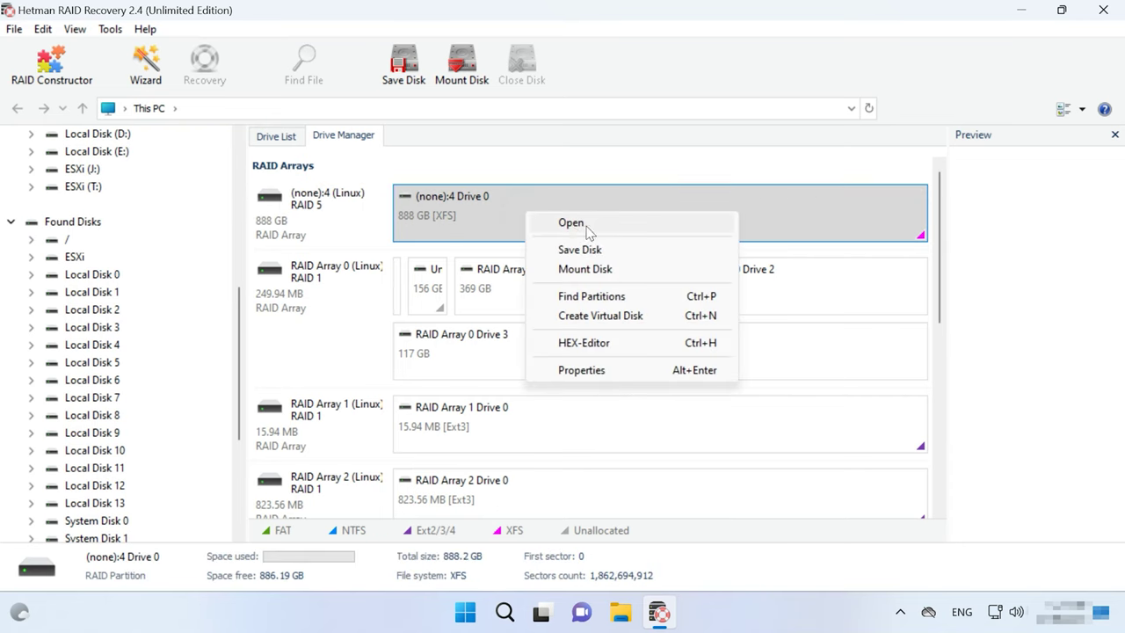
left_click(574, 228)
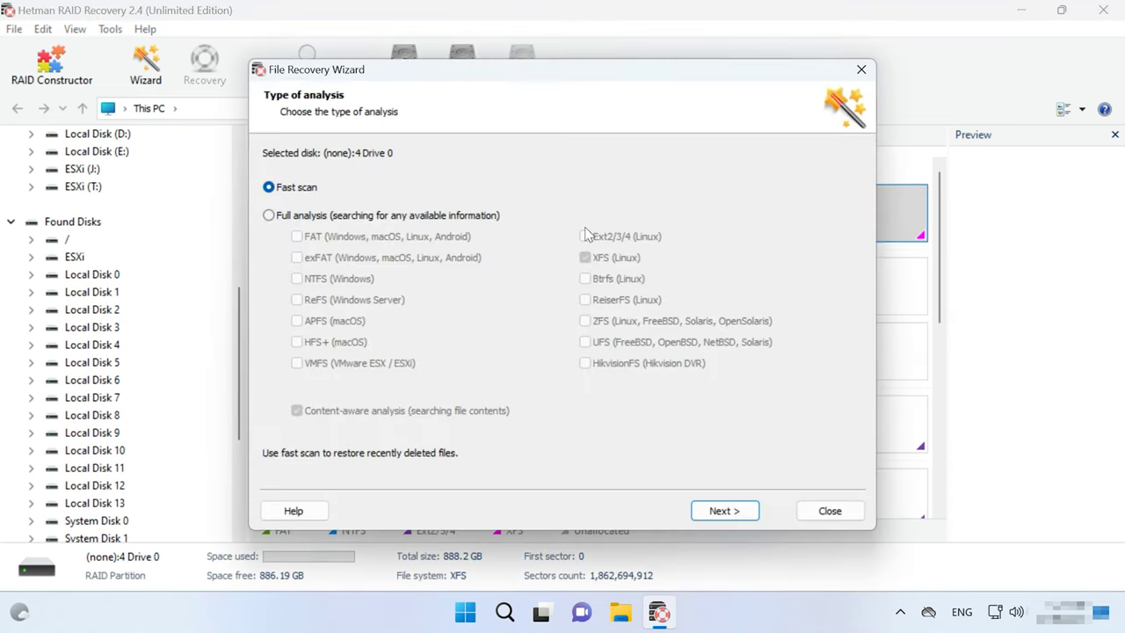
left_click(297, 217)
left_click(299, 188)
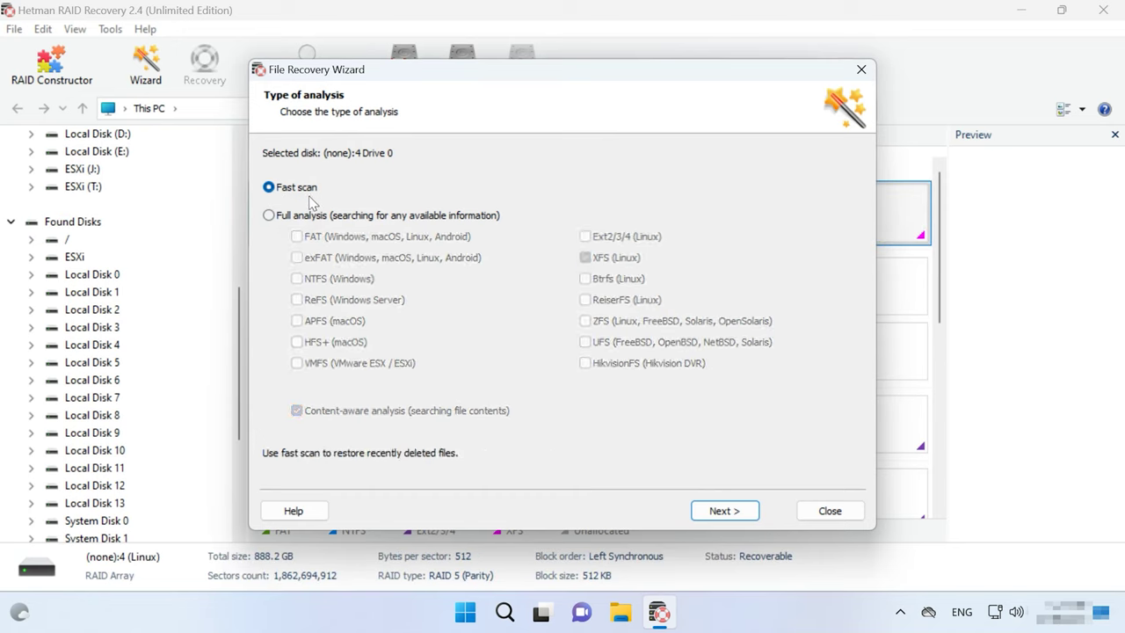
left_click(725, 511)
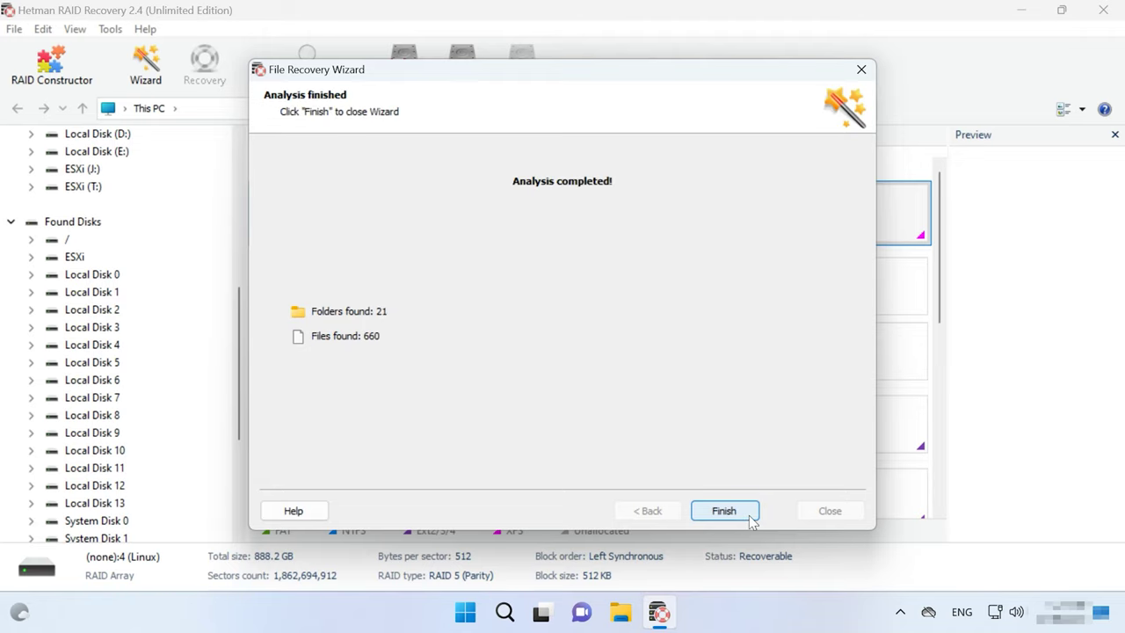
Step: Open the found shares > 1 folder and peek into its deleted Wallpapers folder
left_click(725, 511)
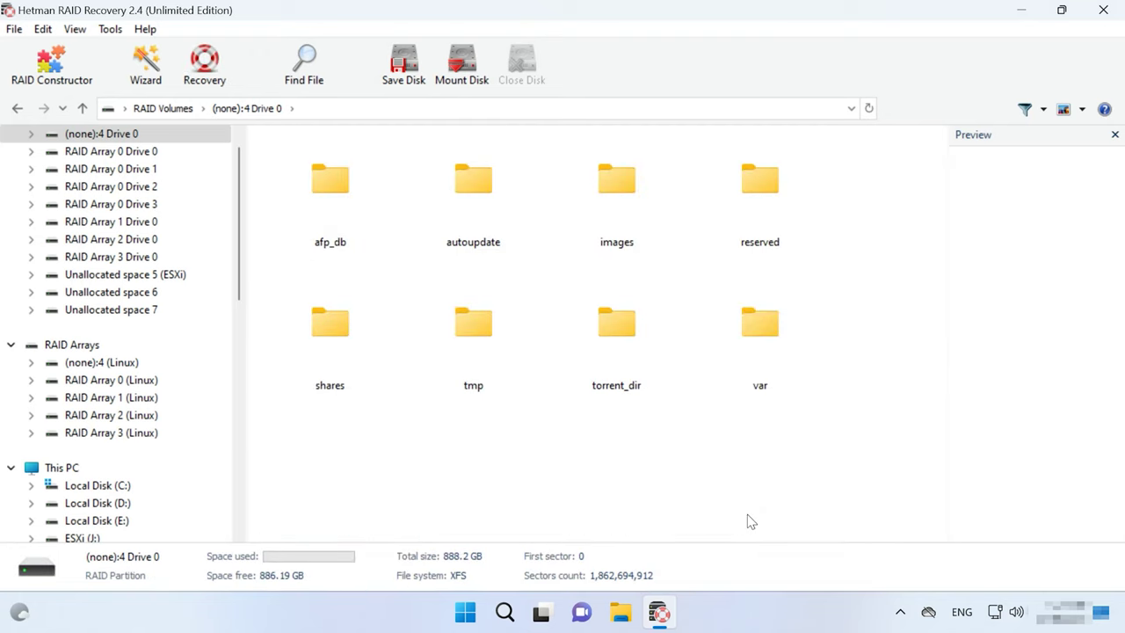
double_click(299, 356)
left_click(333, 211)
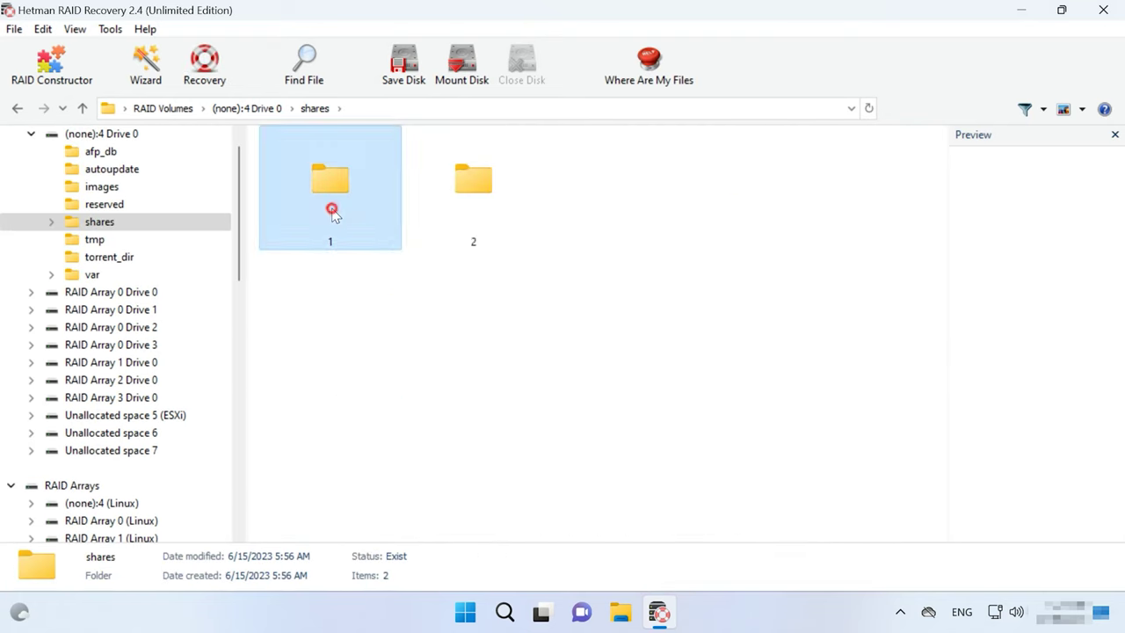
double_click(332, 211)
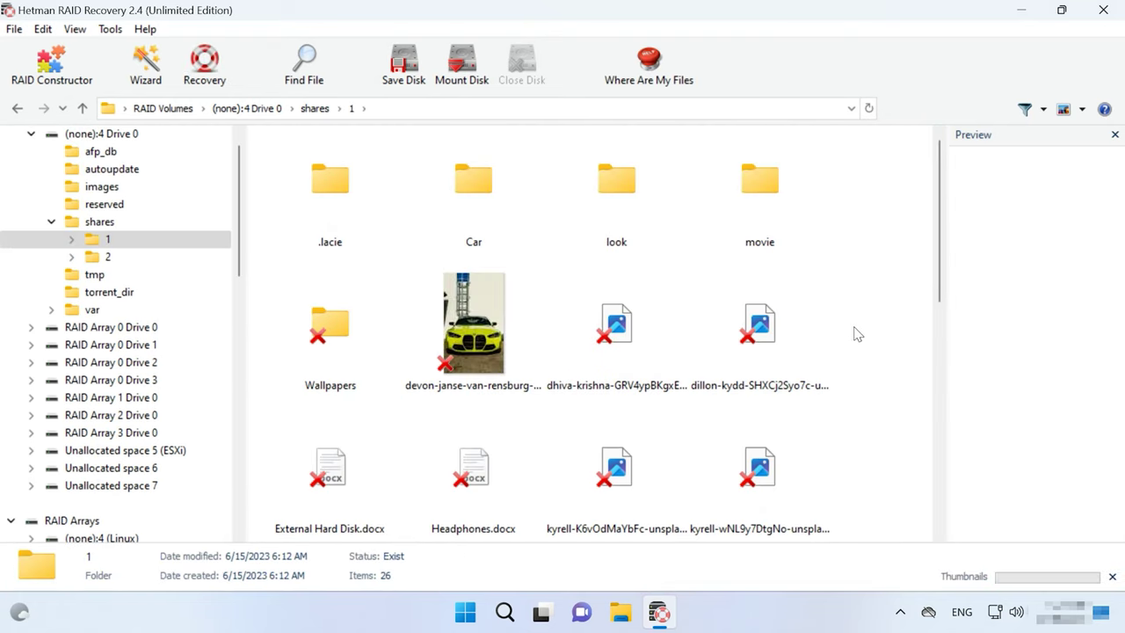
scroll(871, 325, "down", 5)
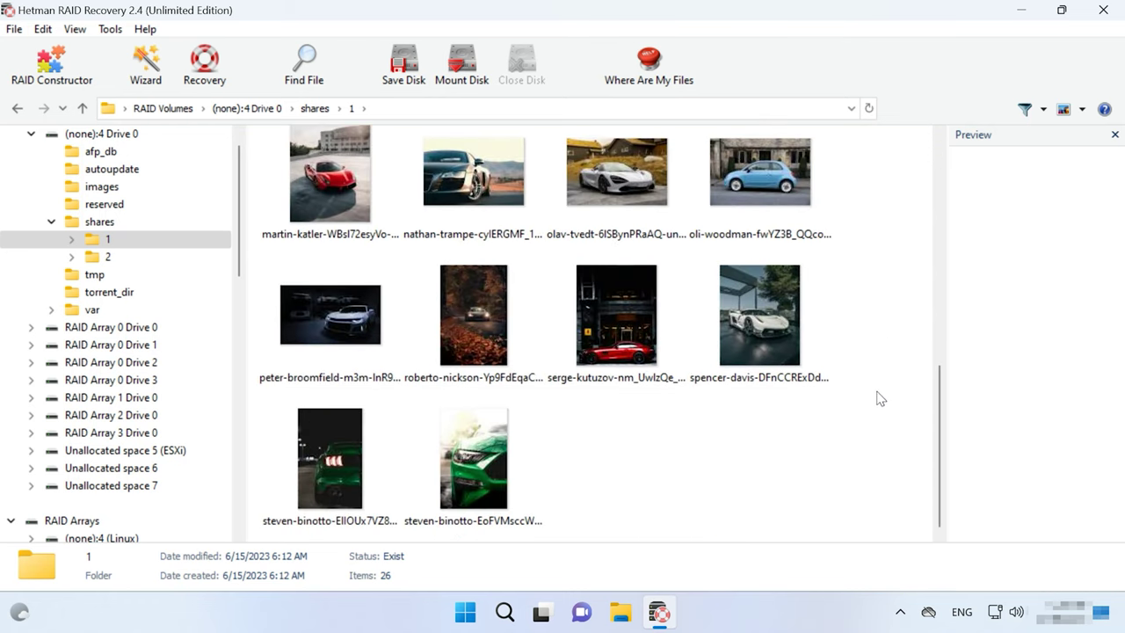
scroll(875, 424, "up", 5)
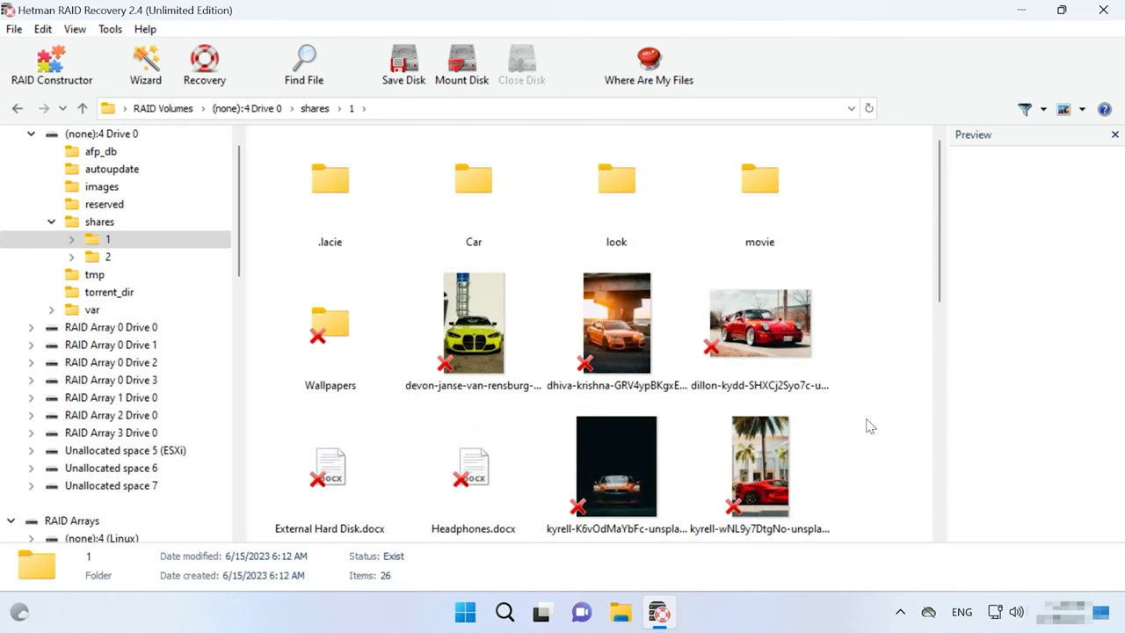
double_click(376, 359)
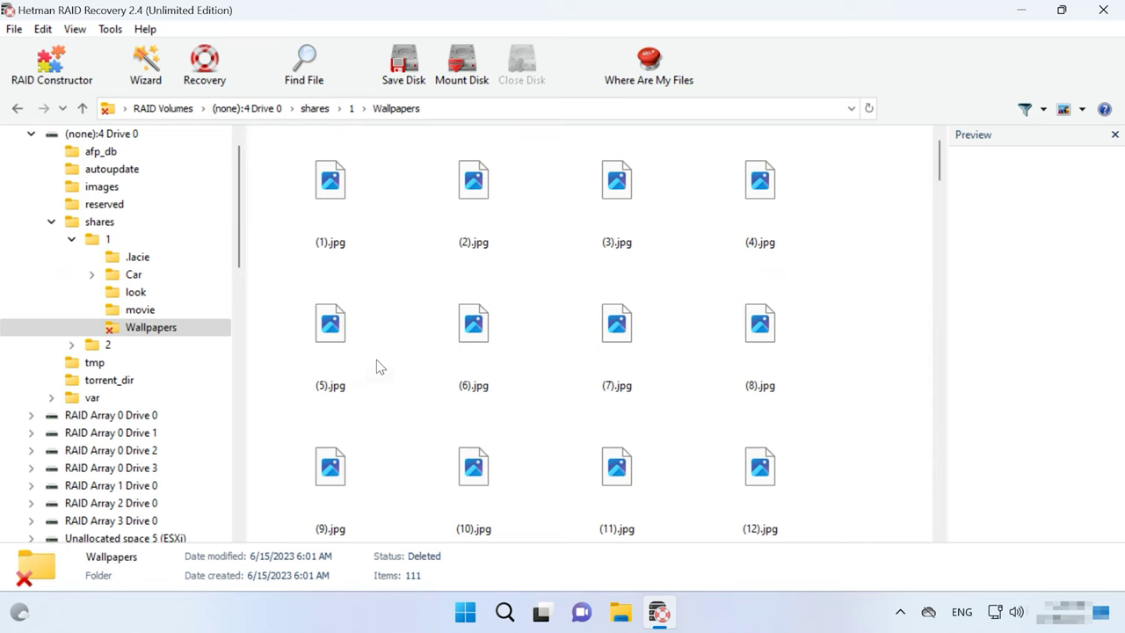
key("BackSpace")
Step: Preview the yellow and orange car photos, then select eight files for recovery
left_click(780, 280)
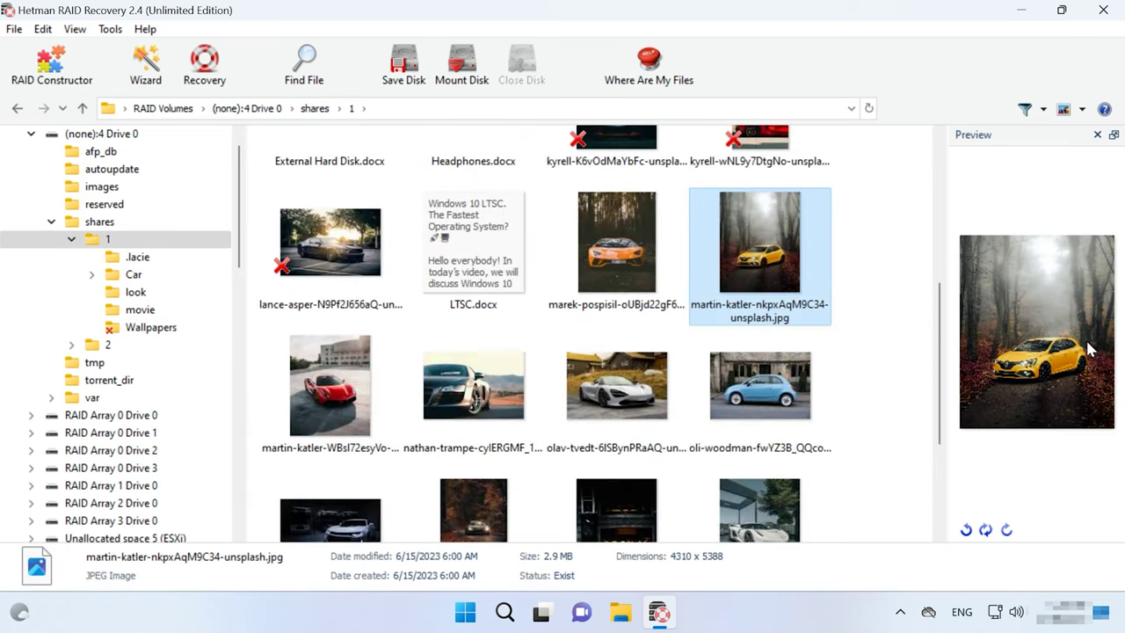
left_click(632, 273)
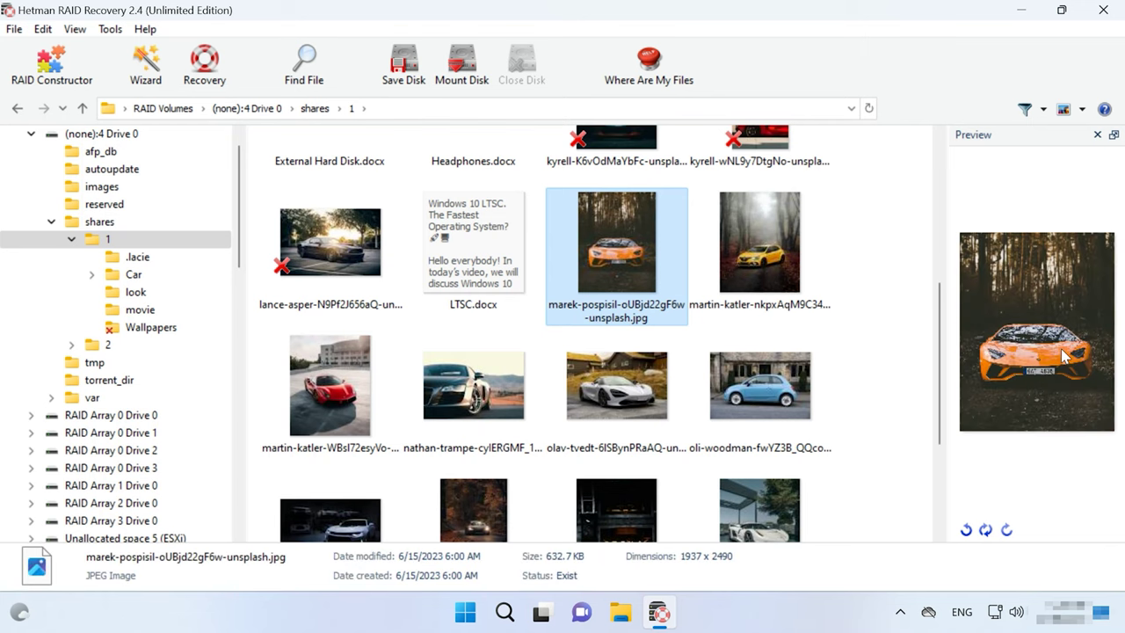
left_click_drag(884, 248, 309, 408)
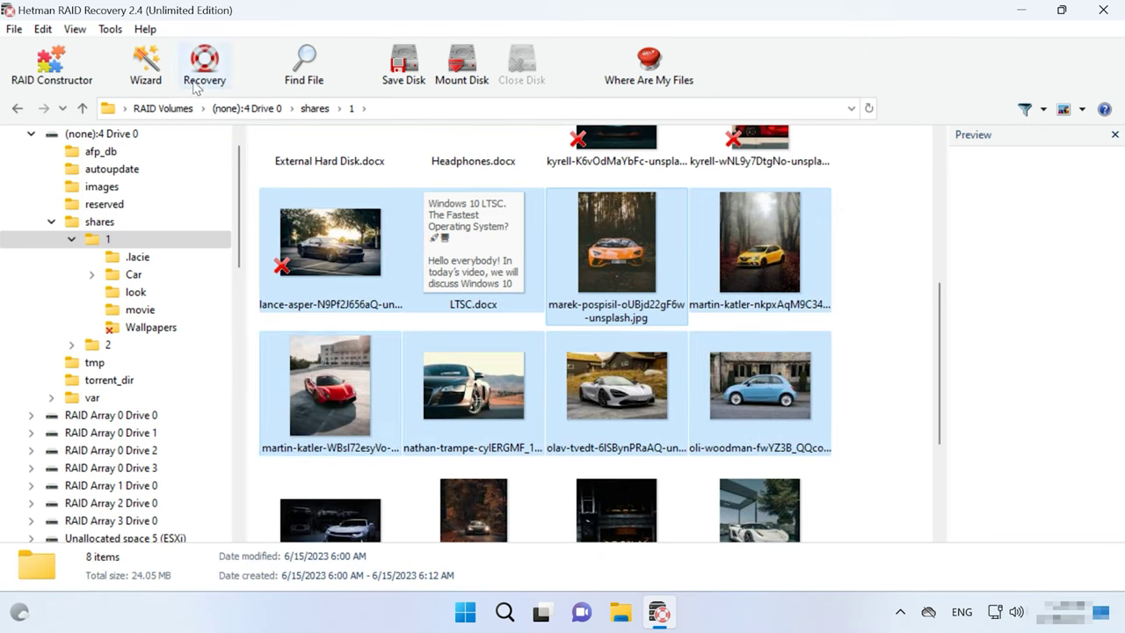
left_click(197, 86)
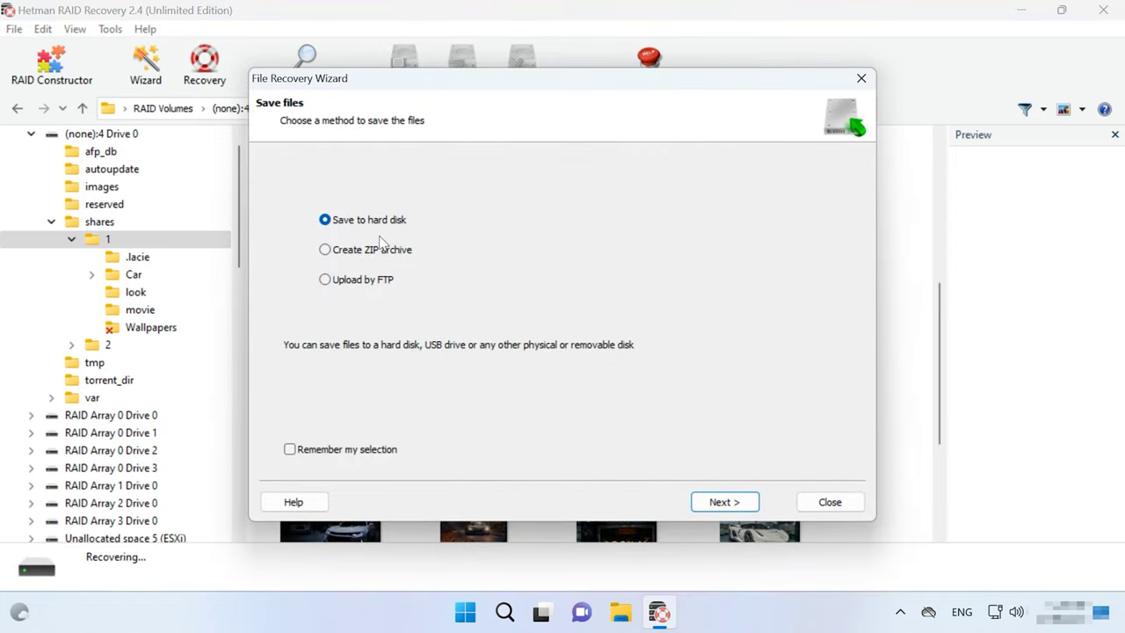
Step: Save the eight selected files (24.05 MB) to C:\2 on the hard disk, keeping folder structure
left_click(713, 500)
left_click(347, 208)
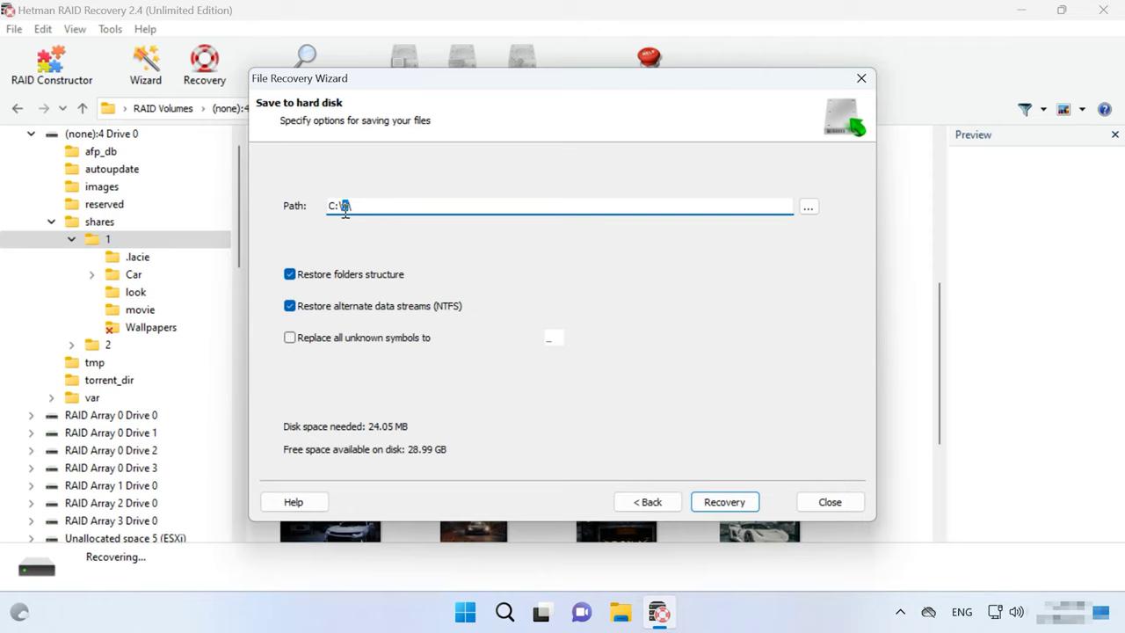
left_click(710, 501)
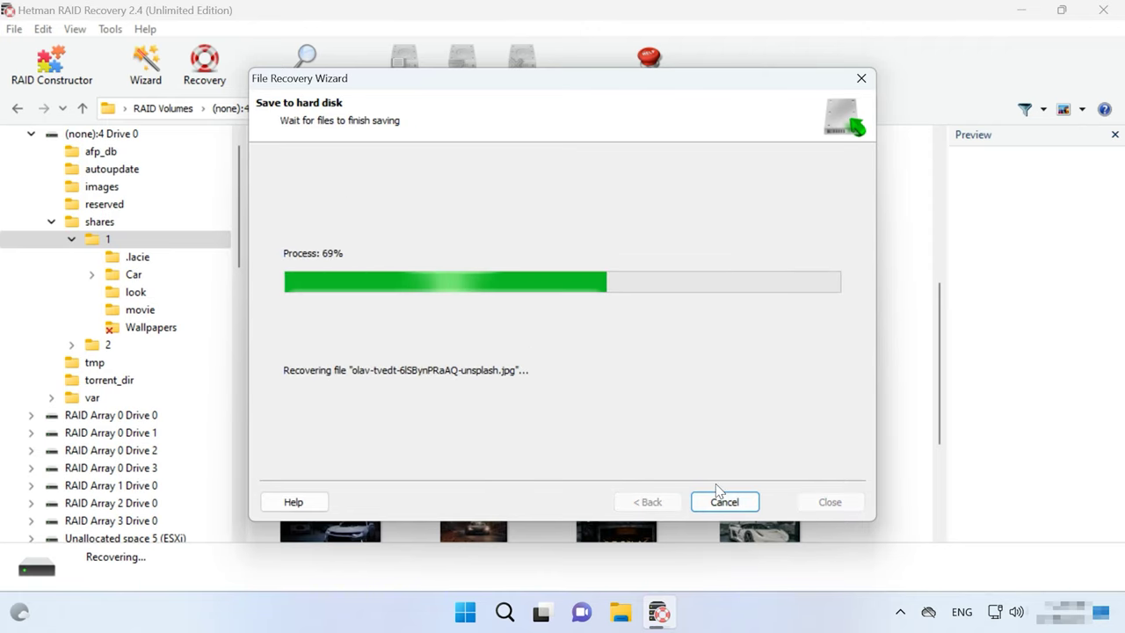
left_click(725, 503)
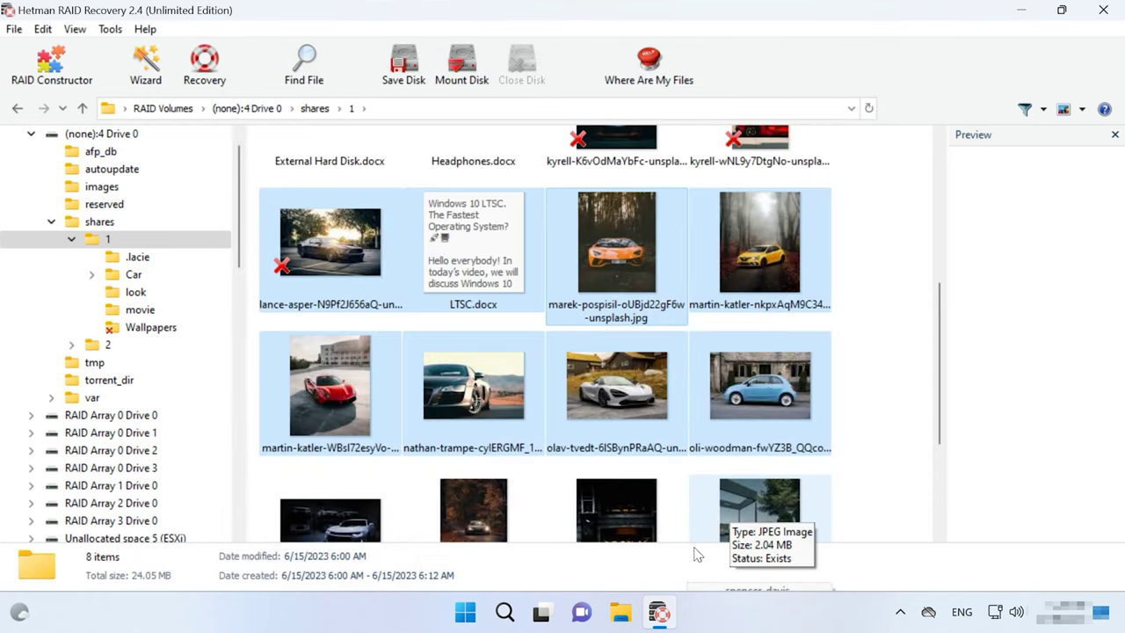
Step: Browse to Local Disk (C:) > folder 2 in File Explorer to inspect the recovered files
left_click(621, 612)
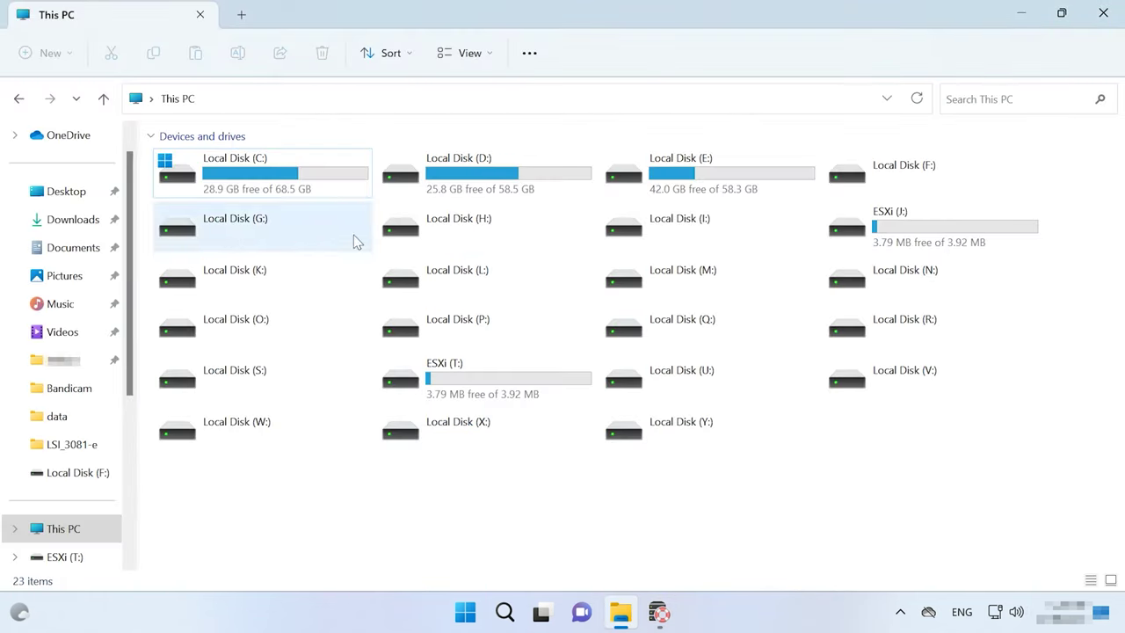
double_click(276, 185)
left_click(251, 191)
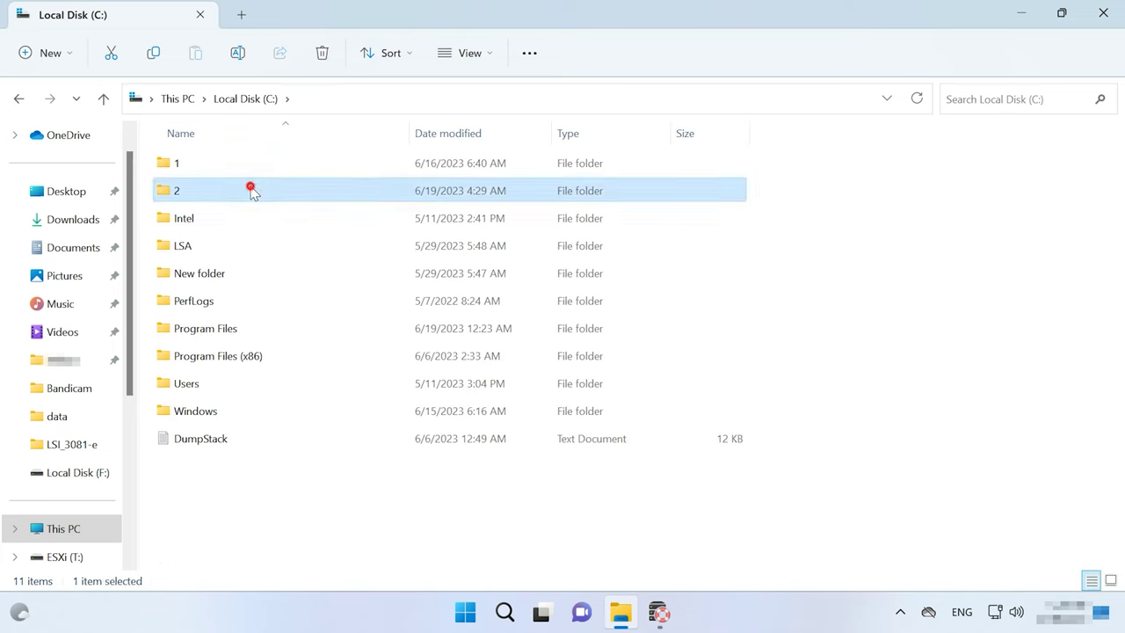
double_click(251, 191)
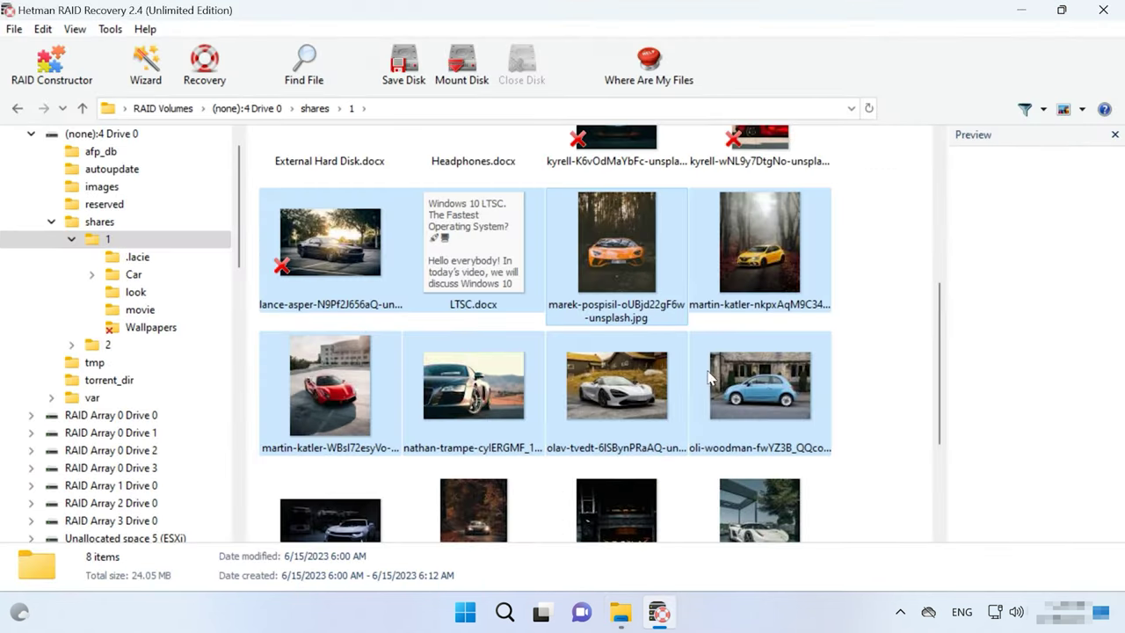
Step: Back at the RAID arrays list, start a full analysis of Drive 0's XFS volume without content-aware scanning
scroll(101, 176, "up", 1)
left_click(79, 134)
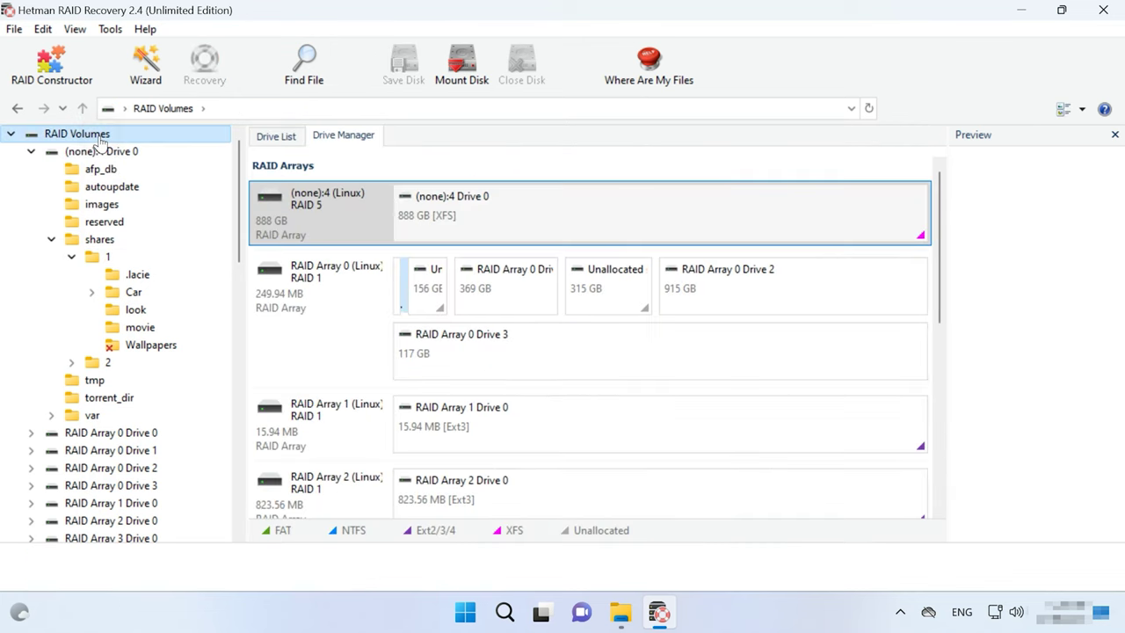
right_click(729, 218)
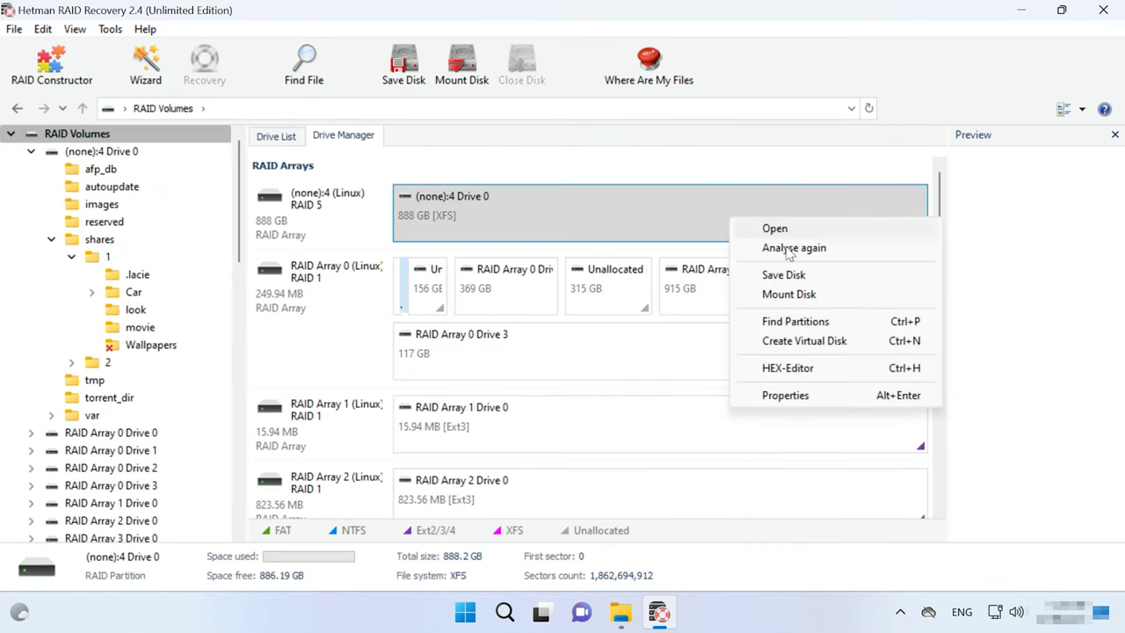
left_click(817, 252)
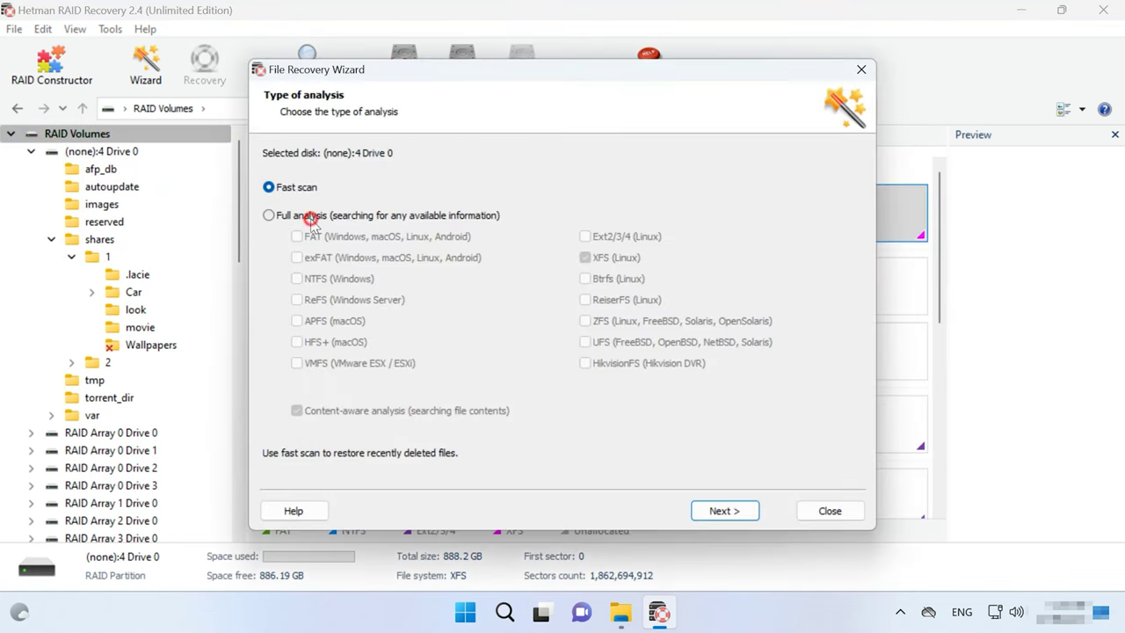
left_click(311, 217)
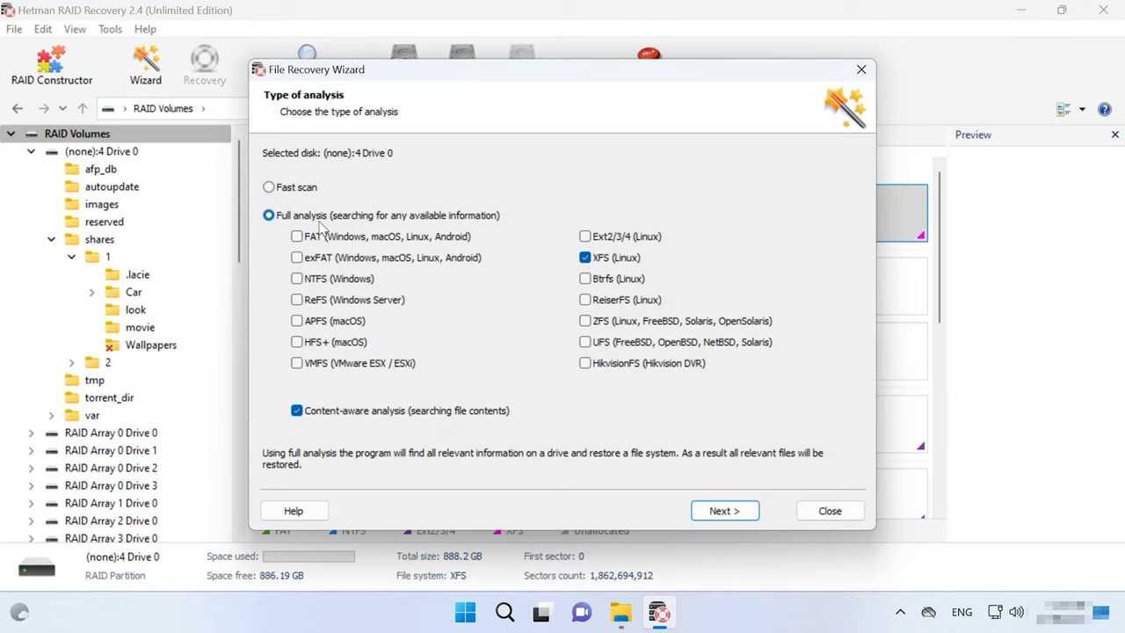
left_click(297, 411)
left_click(733, 515)
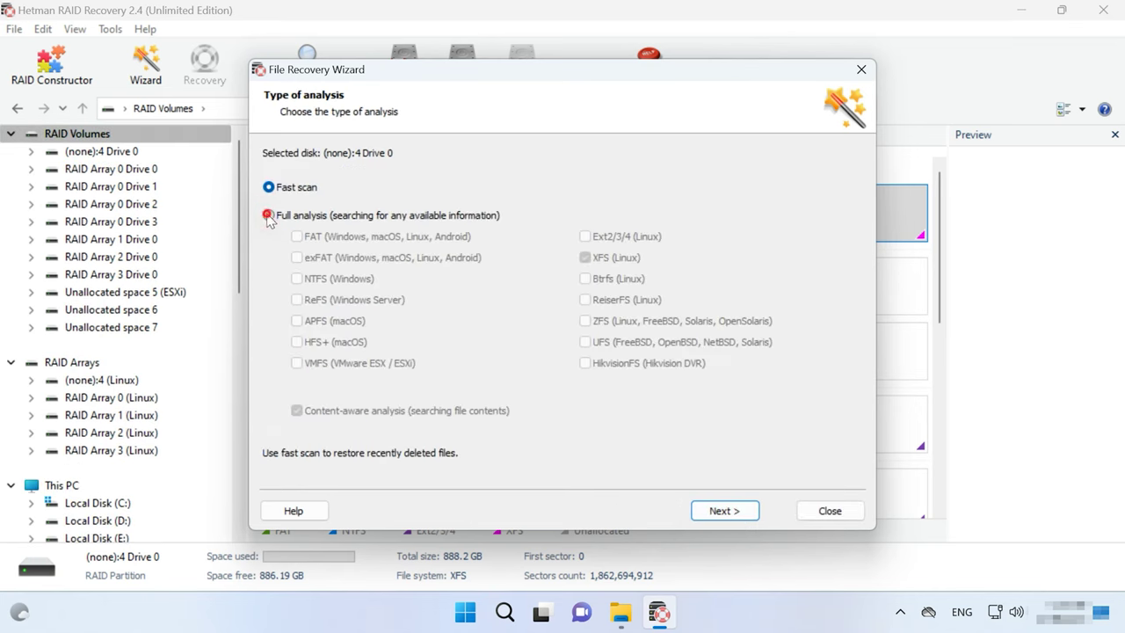
Step: Rerun the full XFS analysis with content-aware analysis toggled, then open the shares folder
left_click(269, 215)
left_click(358, 413)
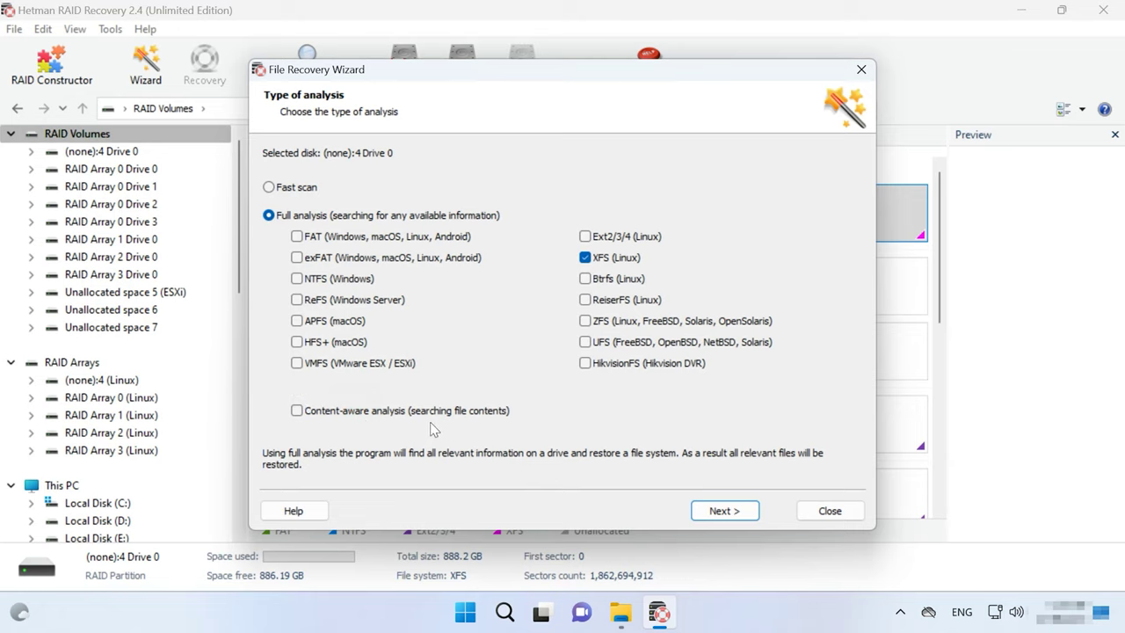
left_click(297, 411)
left_click(734, 514)
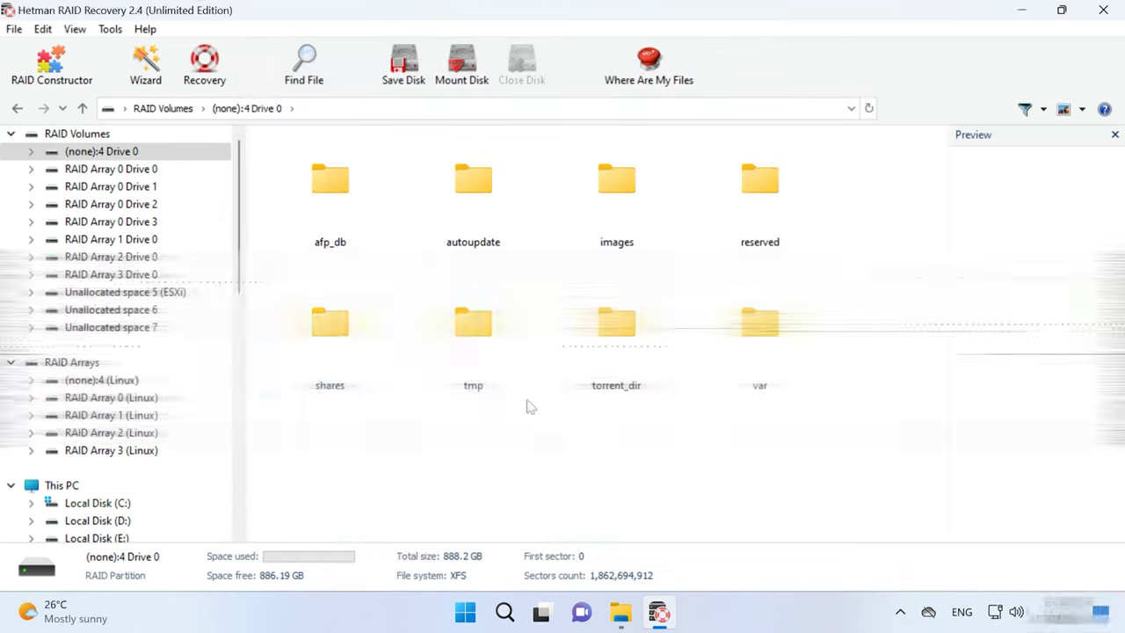
double_click(354, 354)
Step: Open shares > 1 and review its deleted Wallpapers folder and files
left_click(347, 230)
double_click(347, 230)
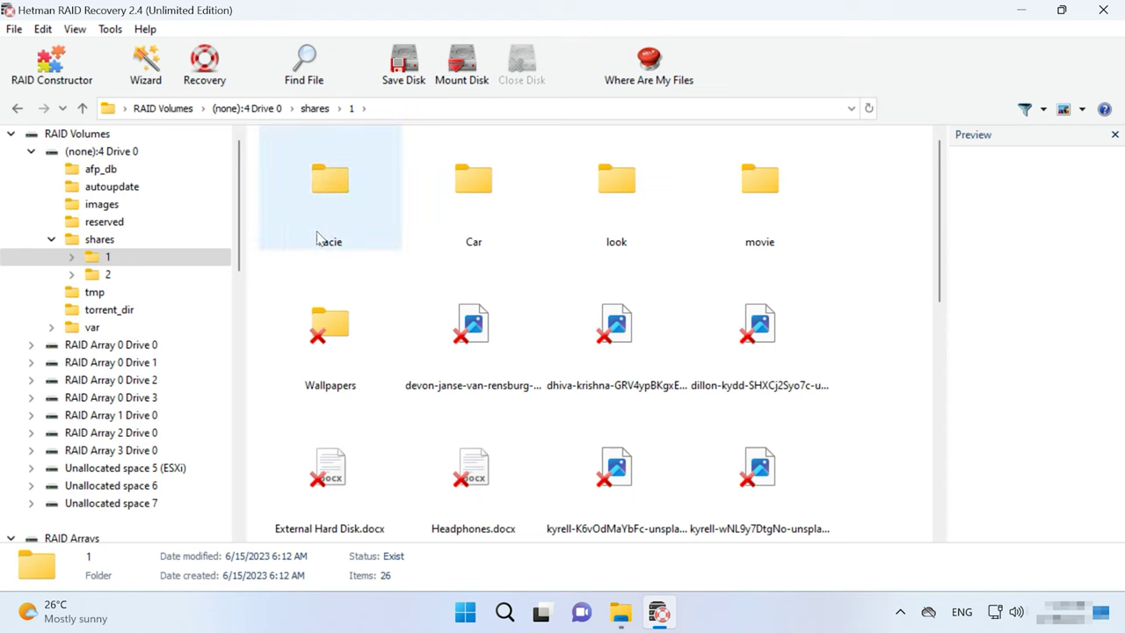
left_click(279, 331)
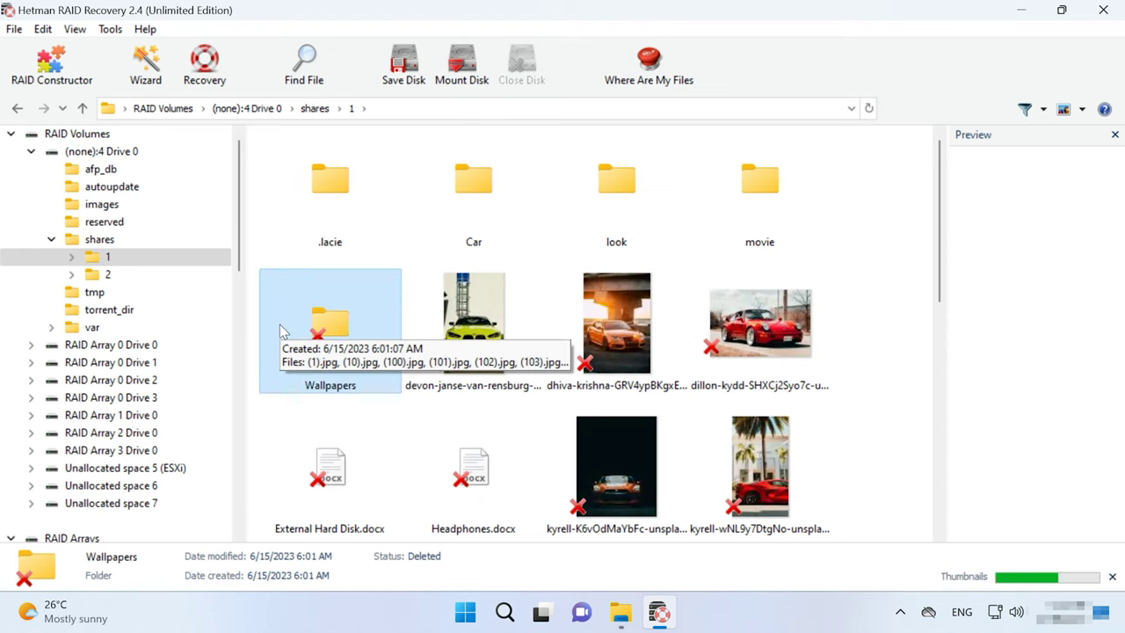
left_click(864, 308)
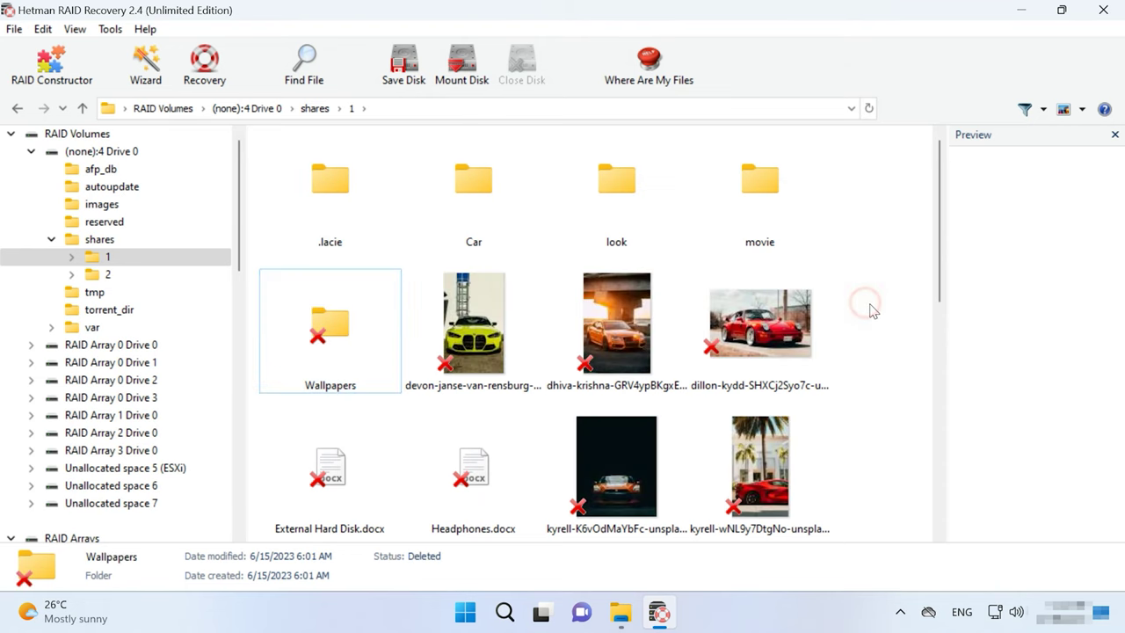
scroll(870, 316, "down", 5)
scroll(875, 321, "up", 5)
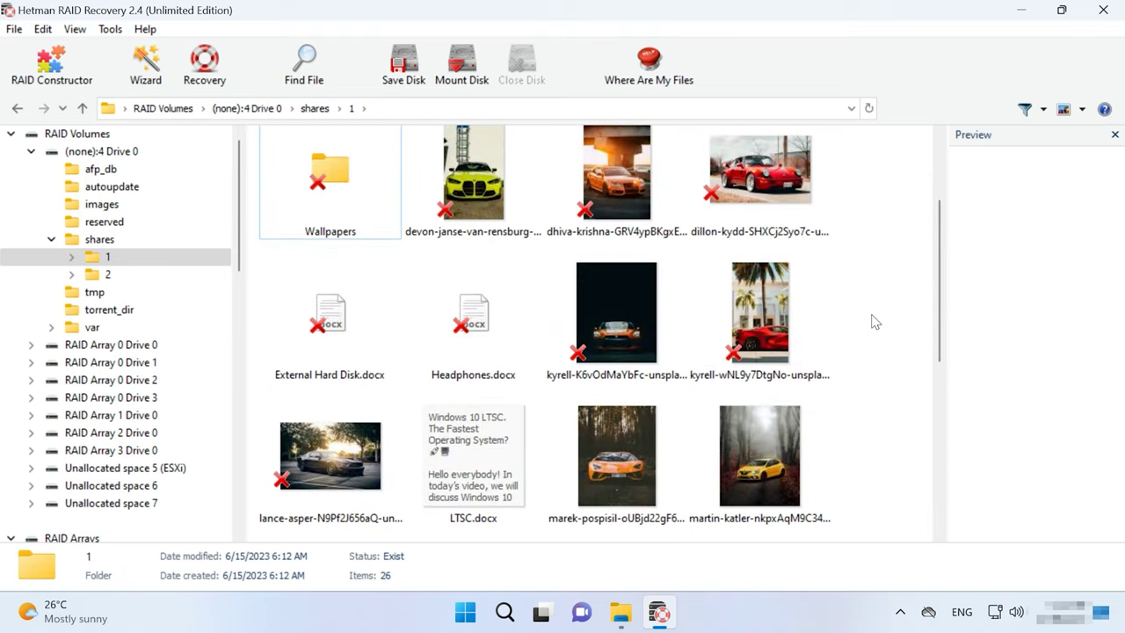
scroll(875, 322, "down", 5)
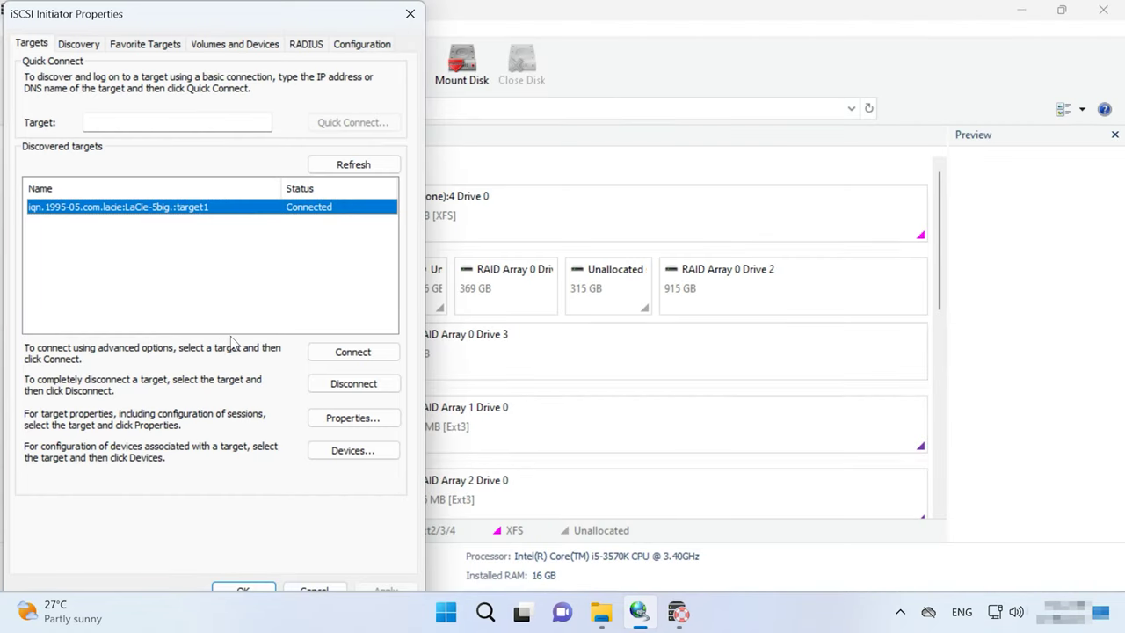
Step: Select the 50 GB iSCSI disk and start a recovery analysis of Local Disk (Z:)
left_click(942, 303)
left_click_drag(942, 303, 943, 519)
left_click(291, 479)
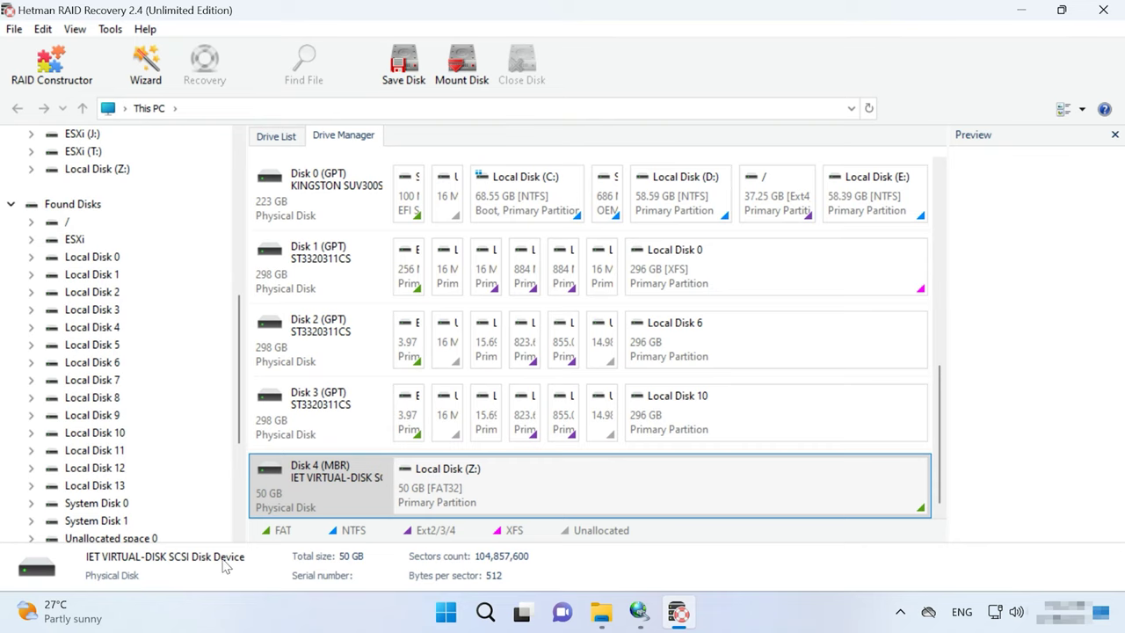
right_click(701, 490)
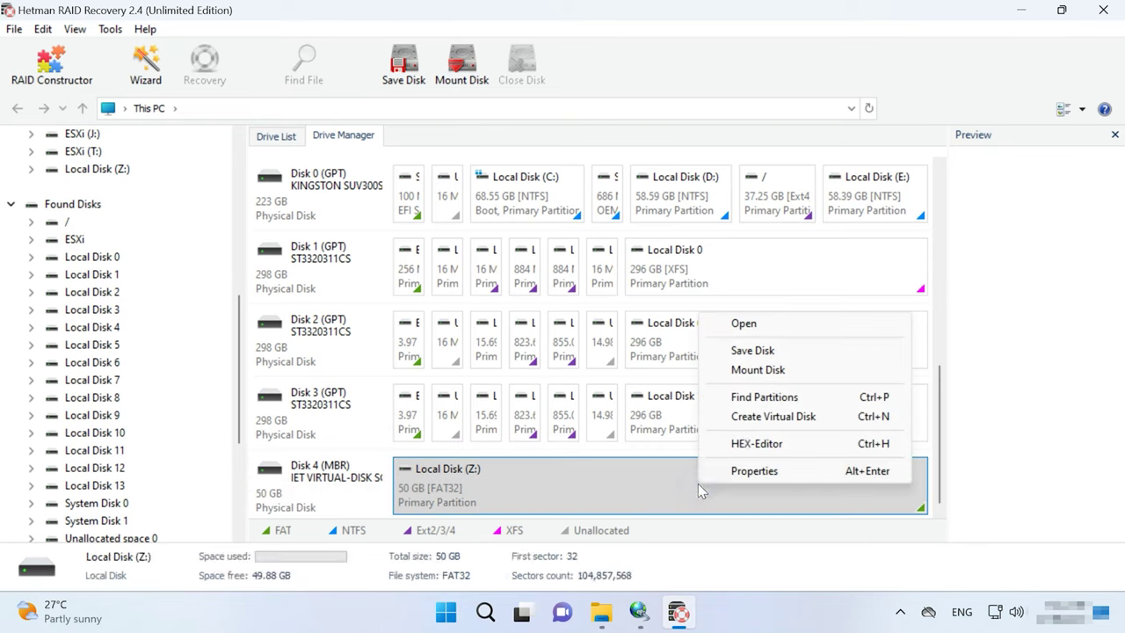
left_click(771, 327)
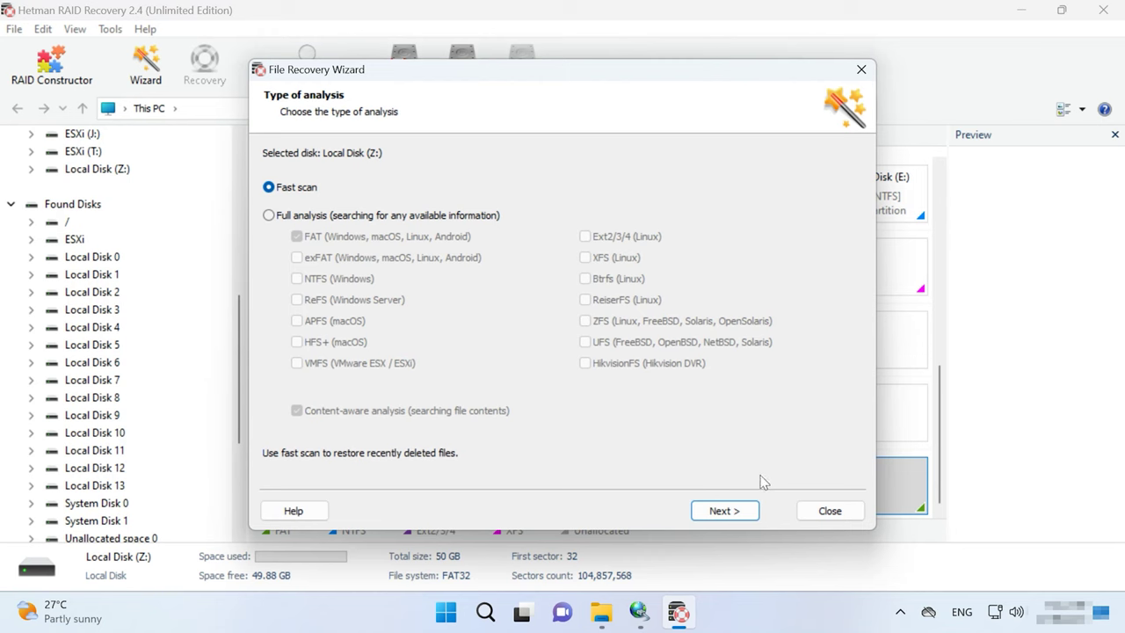
Step: Fast-scan Local Disk (Z:) and preview the deleted ?09434.jpg image
left_click(710, 498)
left_click(734, 515)
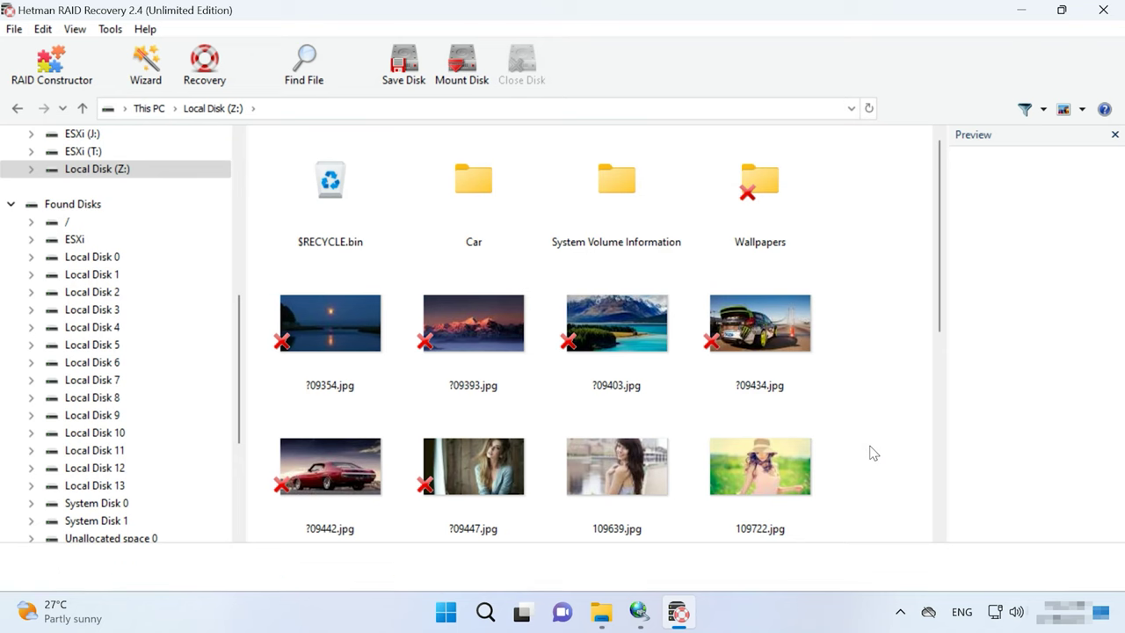
left_click(801, 360)
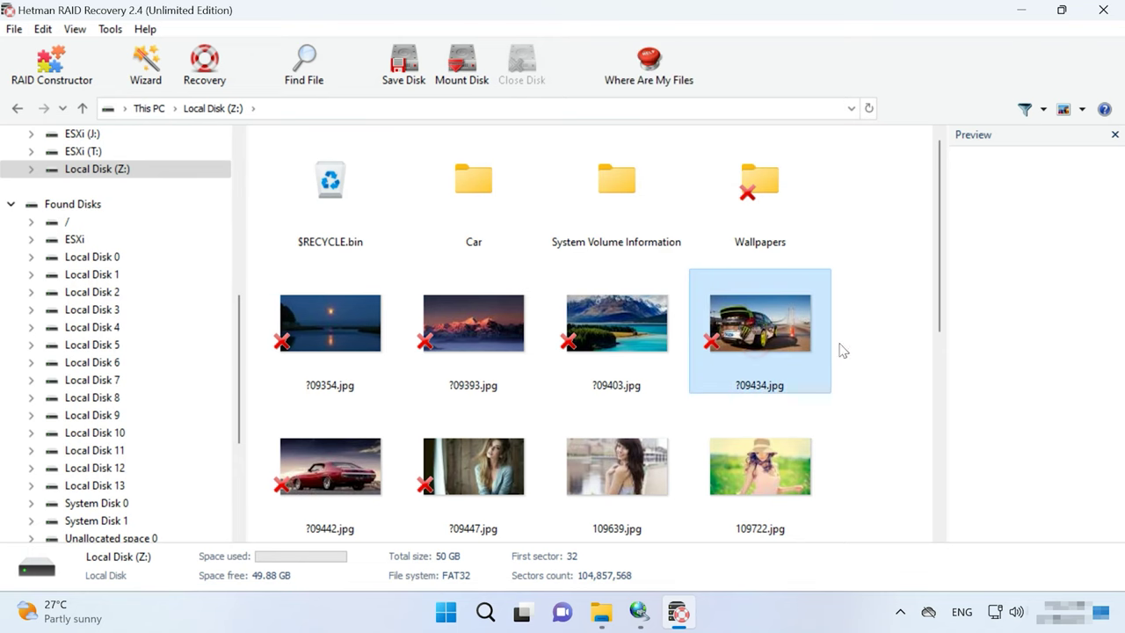
Step: Preview ?09403.jpg, ?09447.jpg and ?09354.jpg, then select the six images ?09354.jpg through ?09447.jpg
scroll(862, 395, "down", 5)
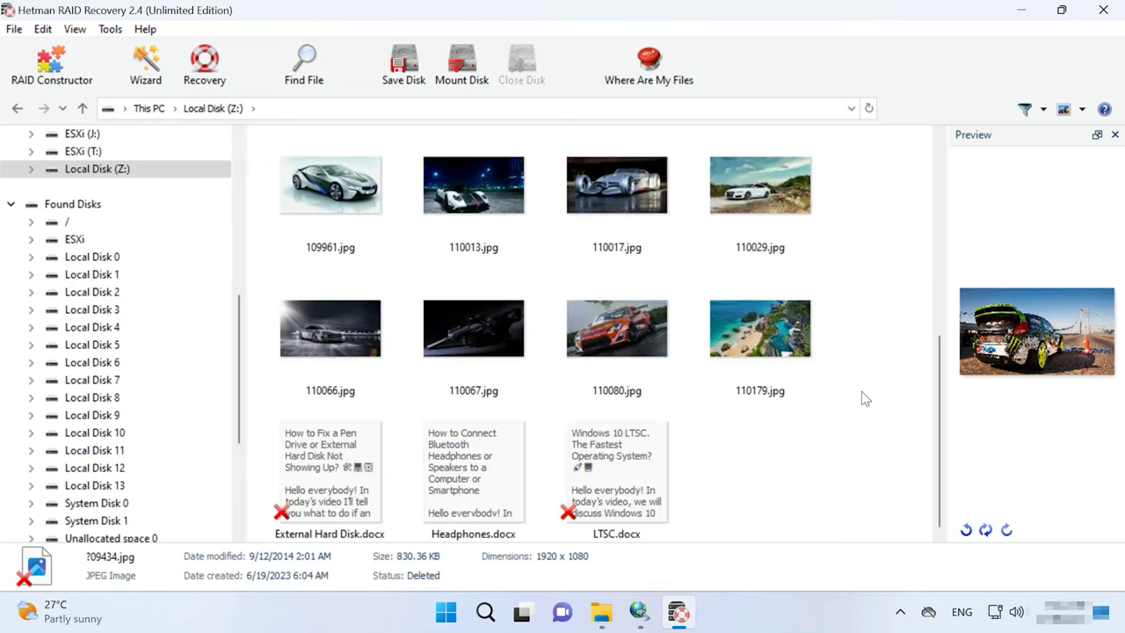
scroll(862, 398, "up", 5)
left_click(639, 365)
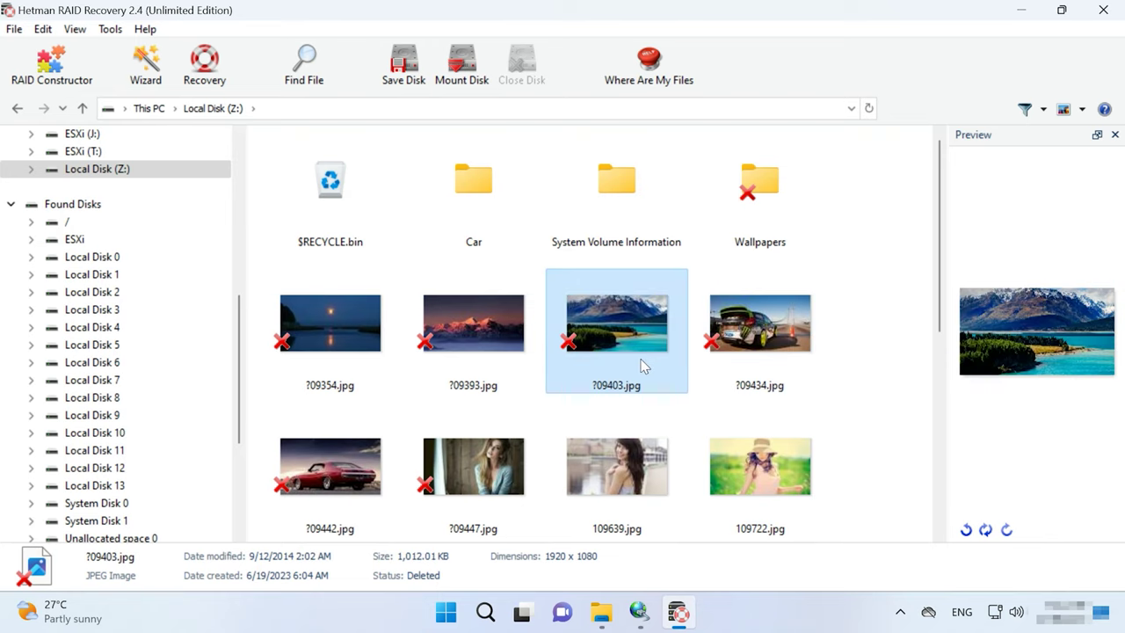
left_click(492, 440)
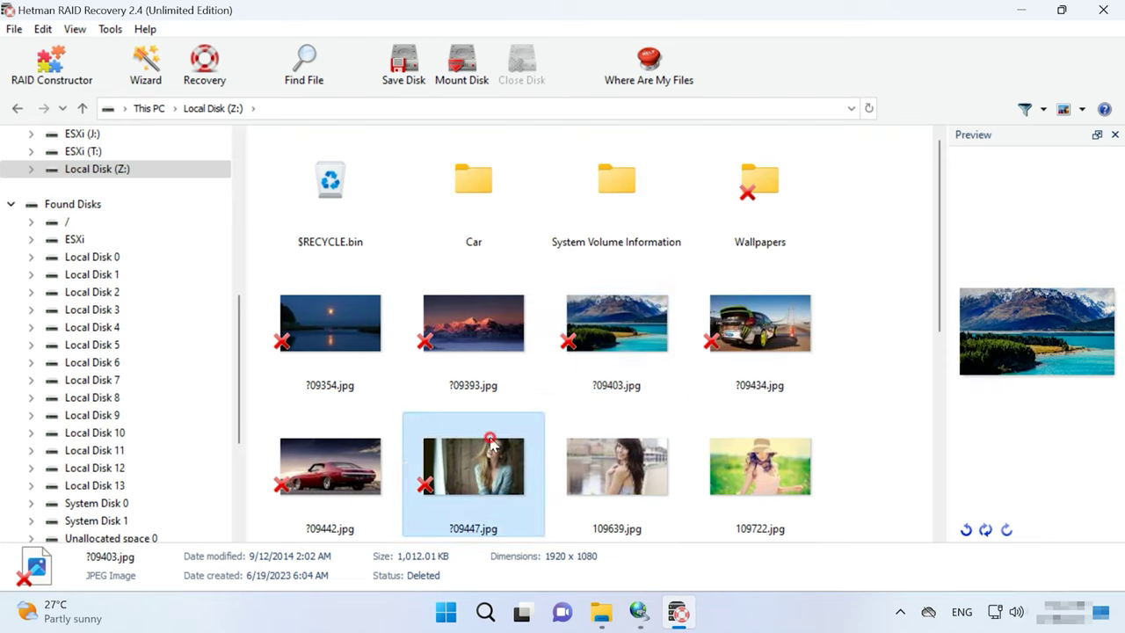
left_click(343, 360)
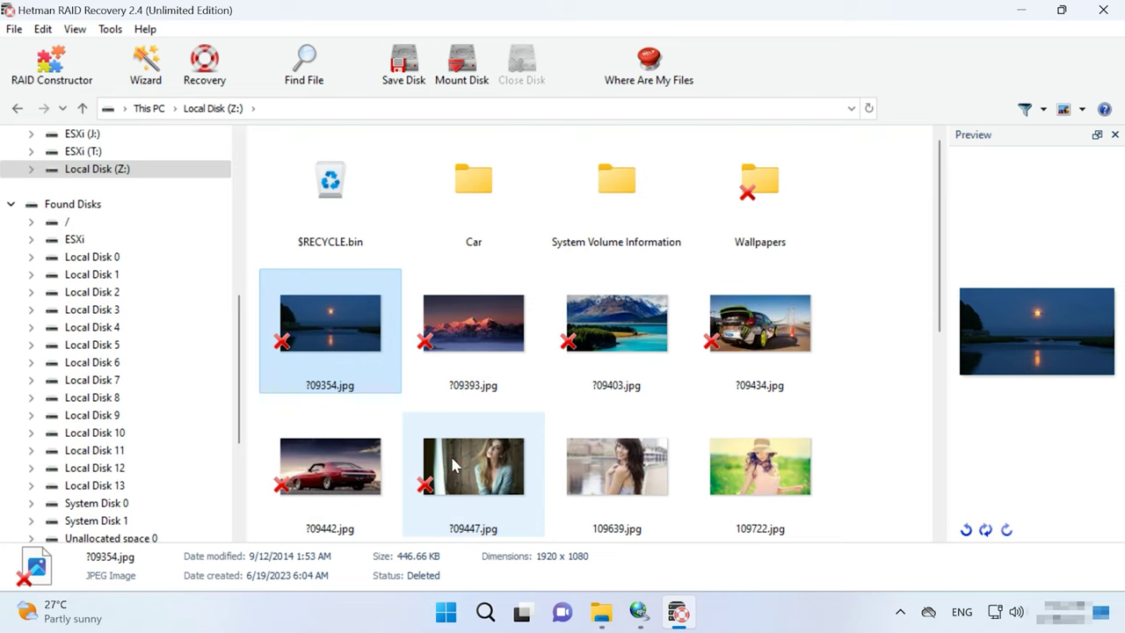
left_click(457, 466, "shift")
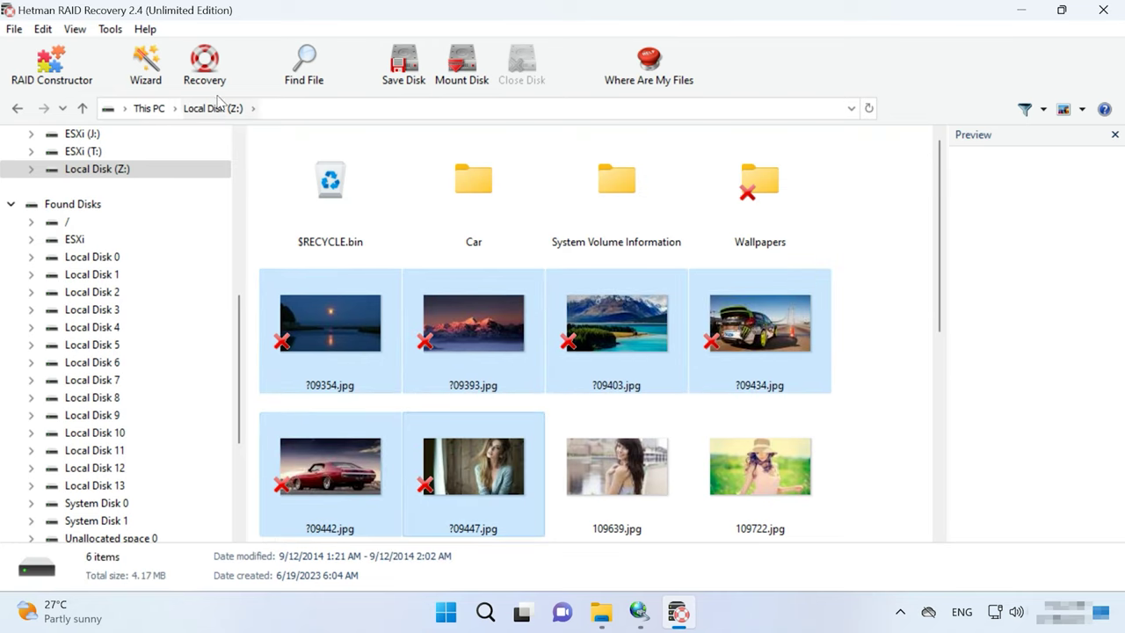
Step: Recover the six selected JPEG images (4.17 MB) into C:\3\
left_click(199, 70)
left_click(735, 502)
double_click(347, 204)
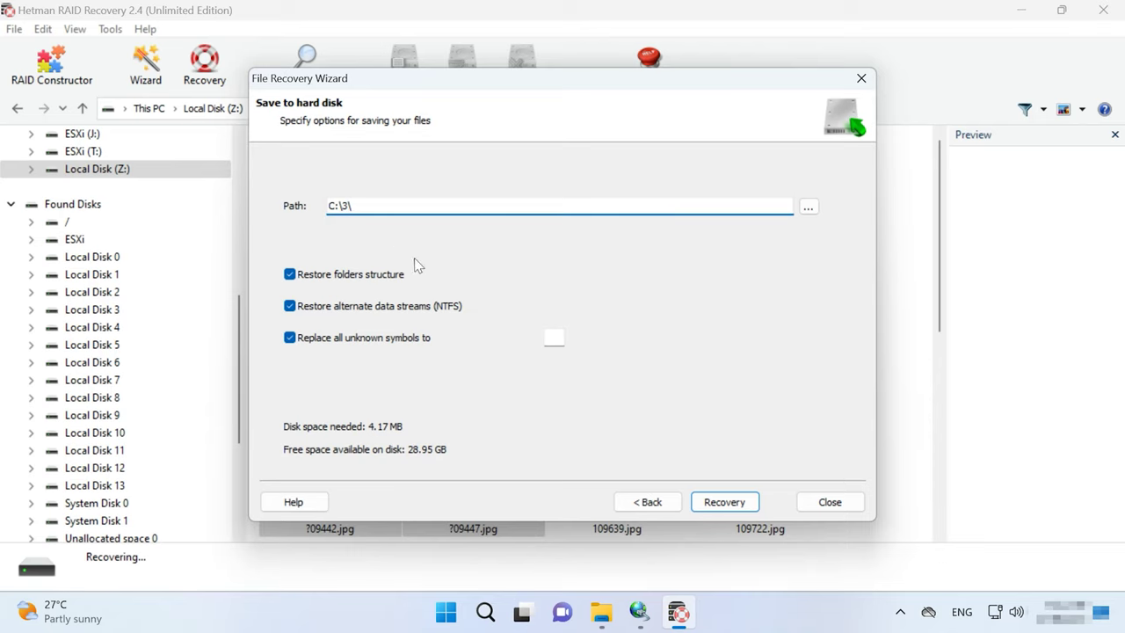
left_click(713, 510)
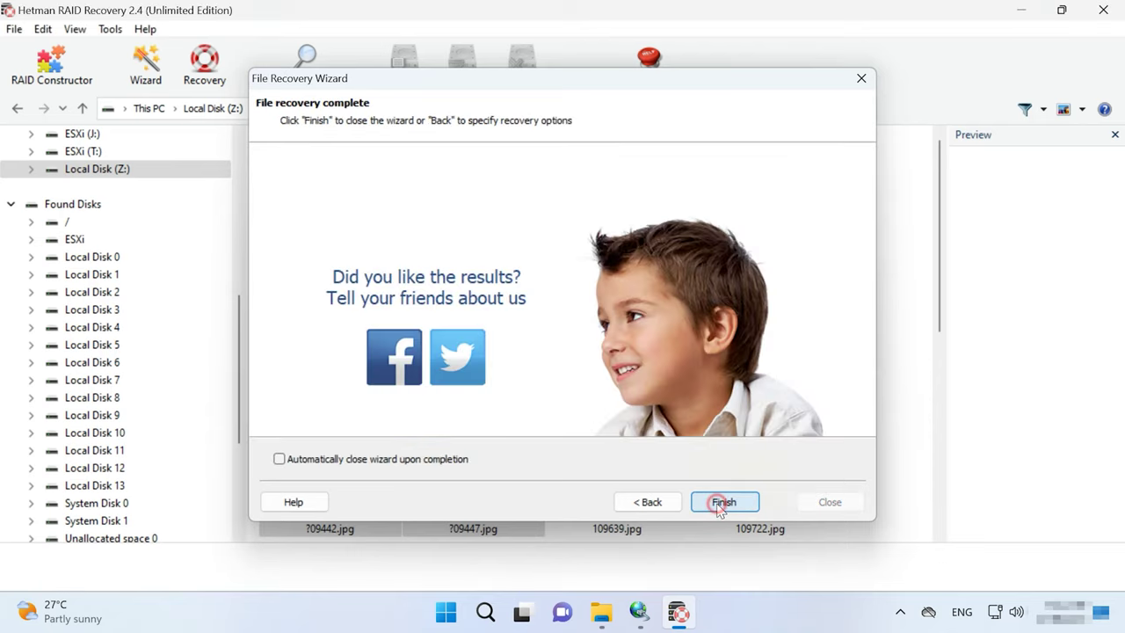
left_click(719, 502)
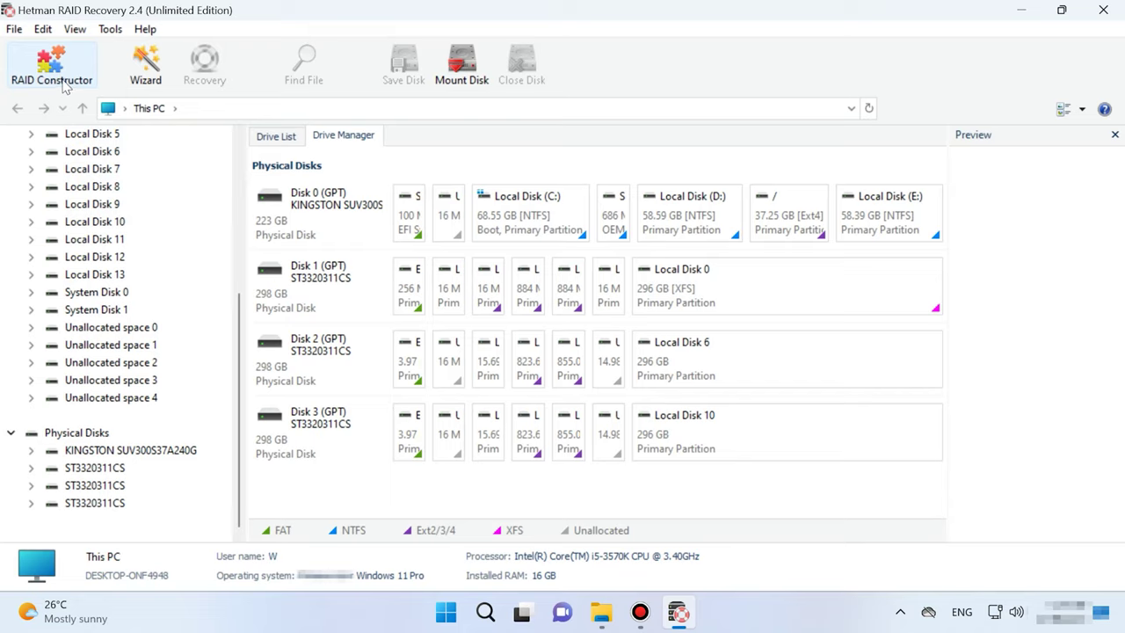
Step: Launch the RAID Constructor and choose to specify the array parameters manually
left_click(52, 66)
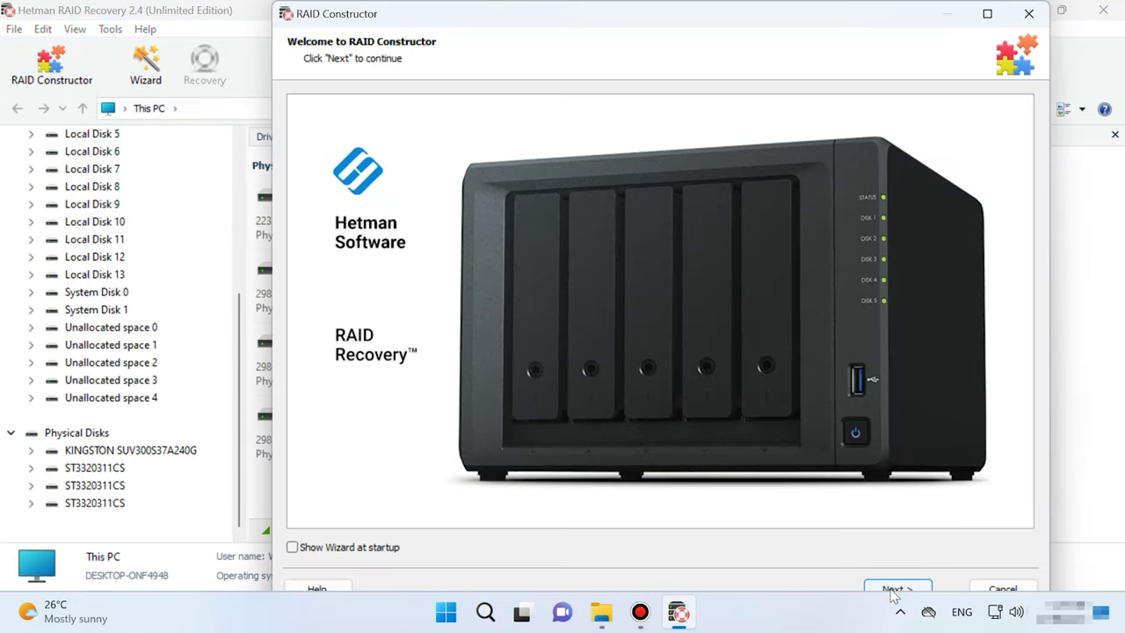
left_click(892, 590)
left_click(356, 190)
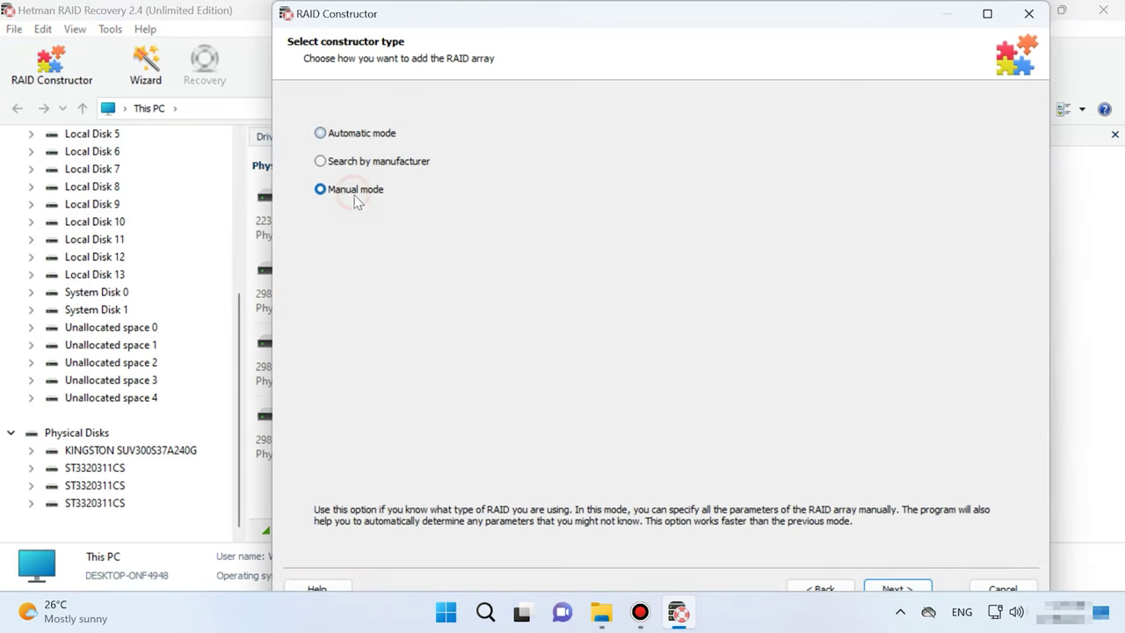
left_click(897, 589)
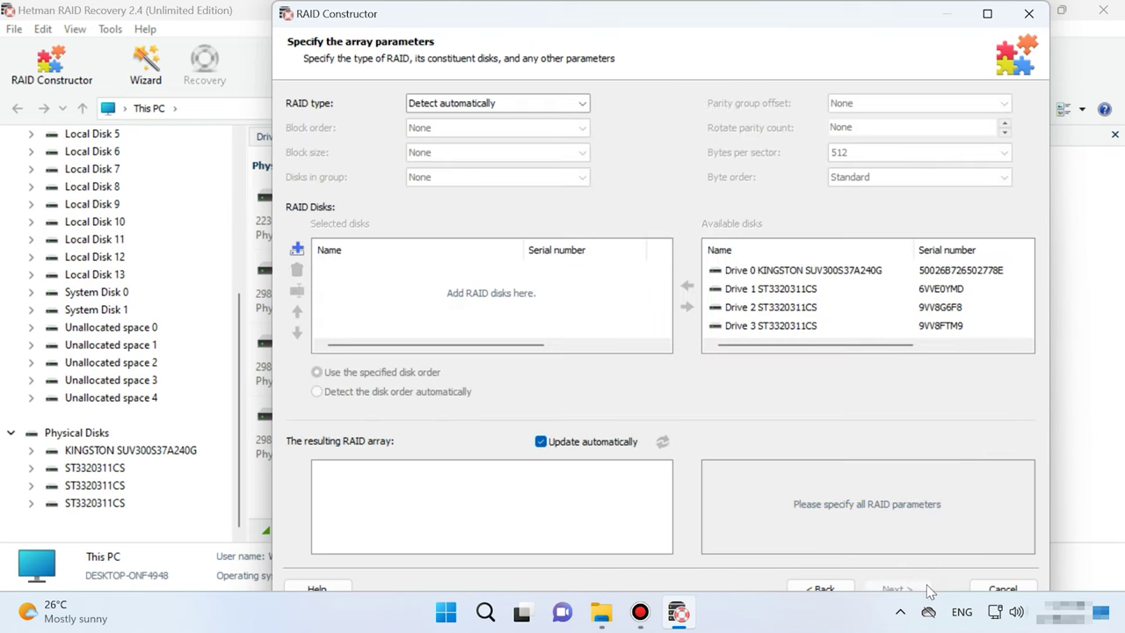
Step: Set RAID type RAID 5 (Parity), block order Left Synchronous and block size 512 KB
left_click(559, 102)
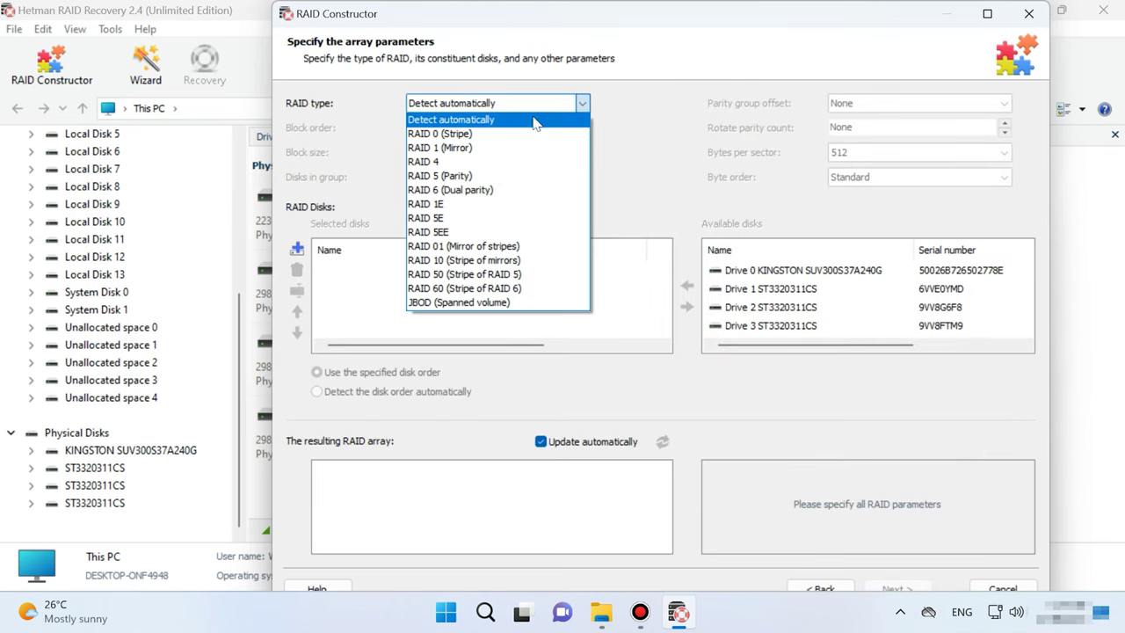
left_click(461, 176)
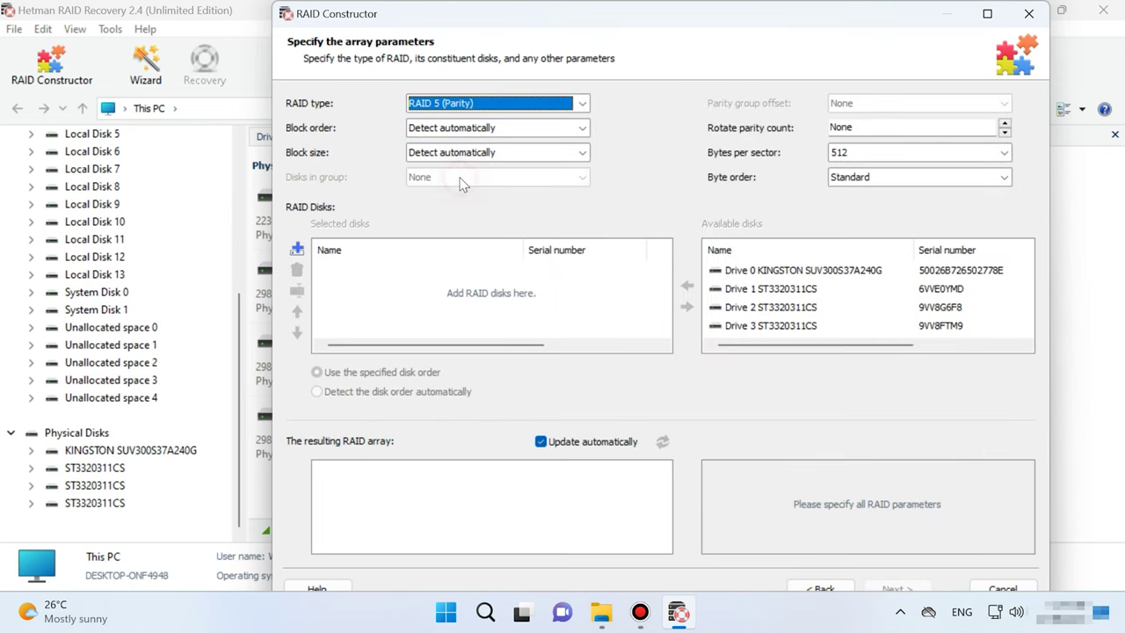
left_click(483, 131)
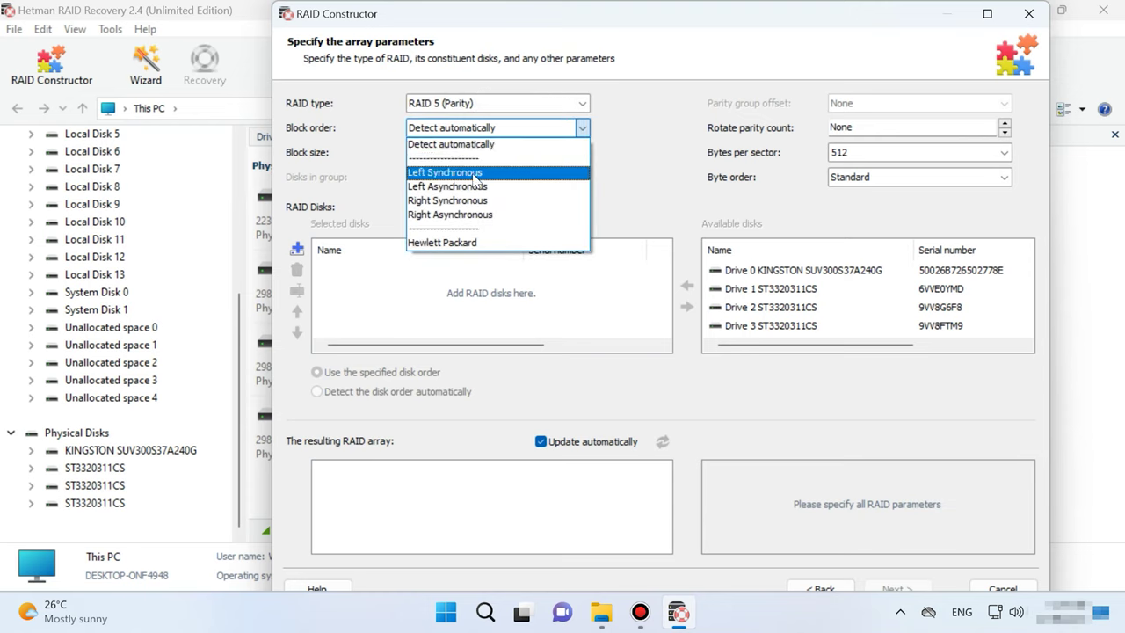
left_click(475, 173)
left_click(475, 155)
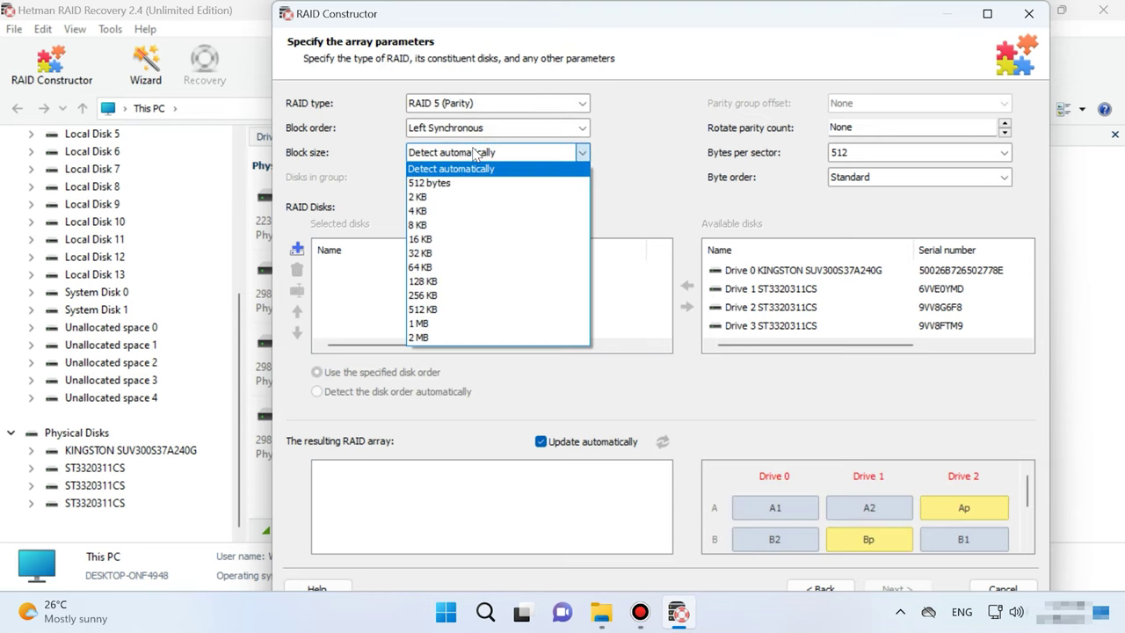
left_click(464, 316)
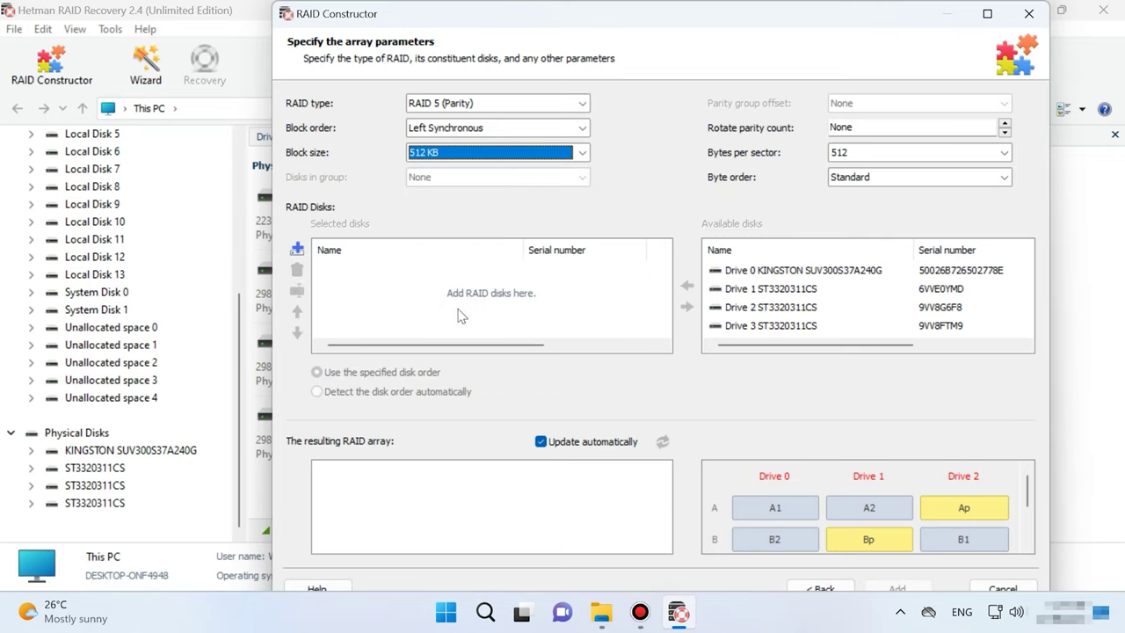
Step: Add Drives 1–3 plus an empty disk to the array, then open Drive 1's offset and size options
left_click(791, 290)
left_click(686, 287)
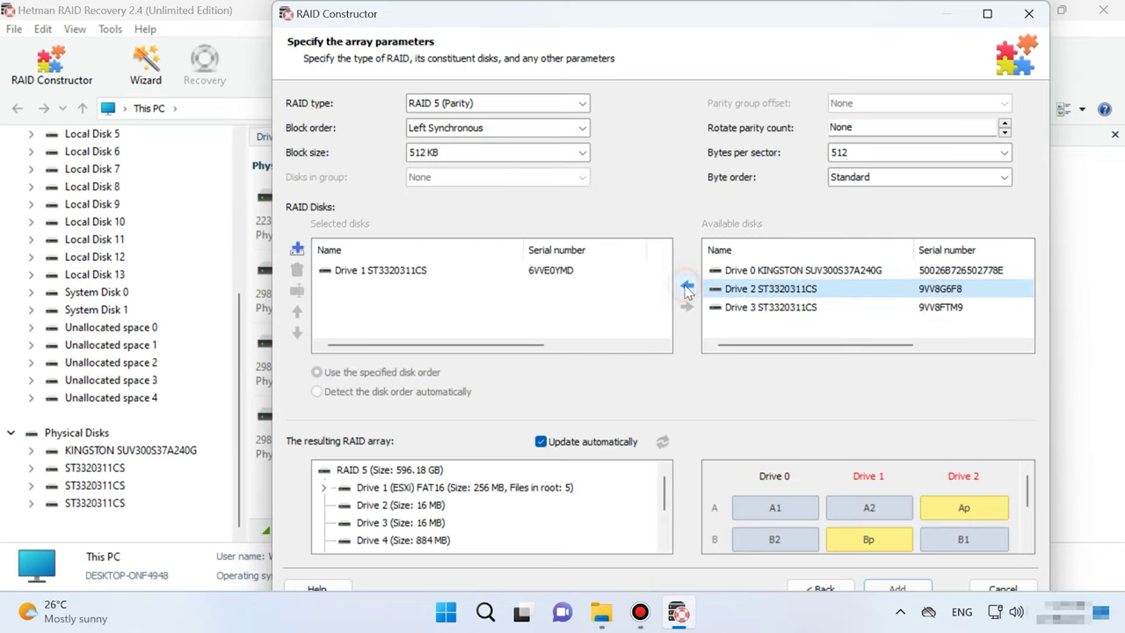
left_click(686, 287)
left_click(686, 286)
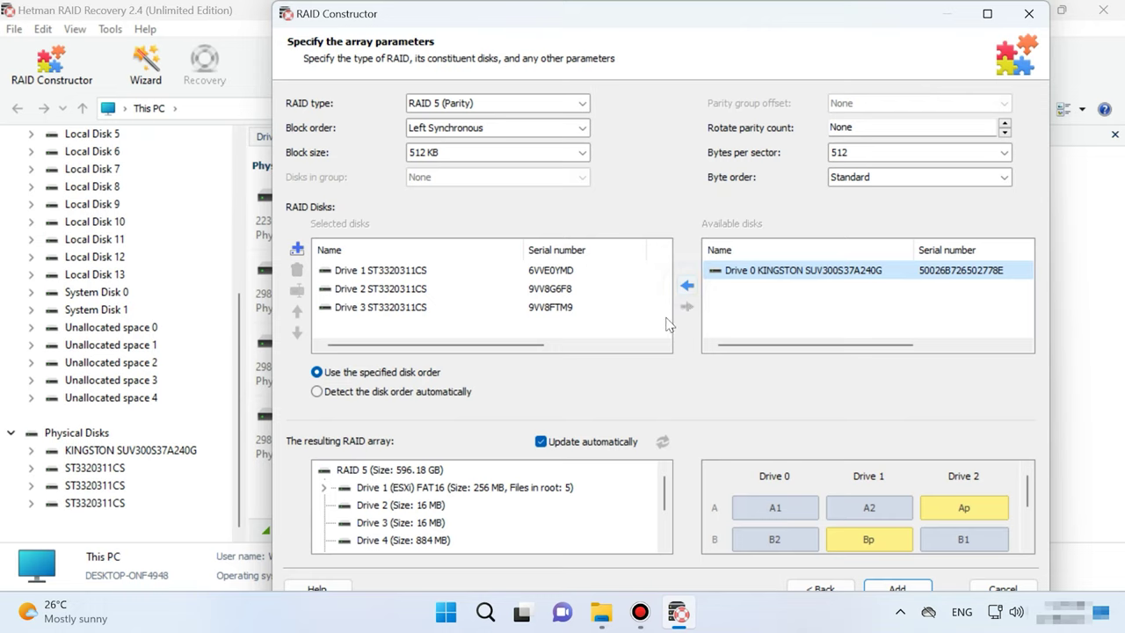
left_click(297, 250)
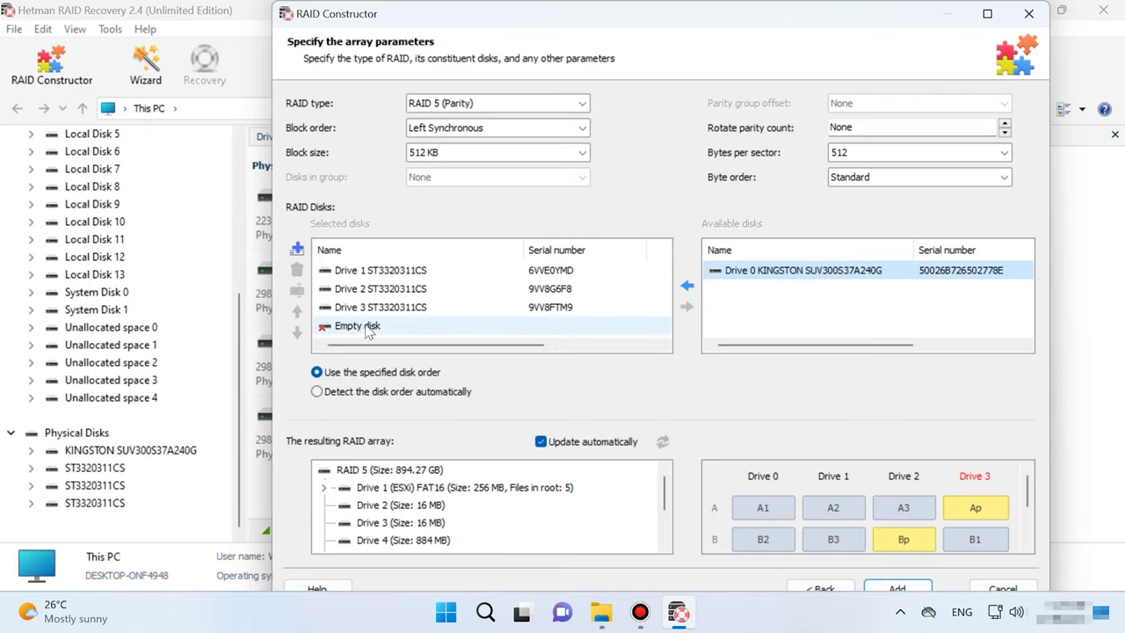
left_click(356, 270)
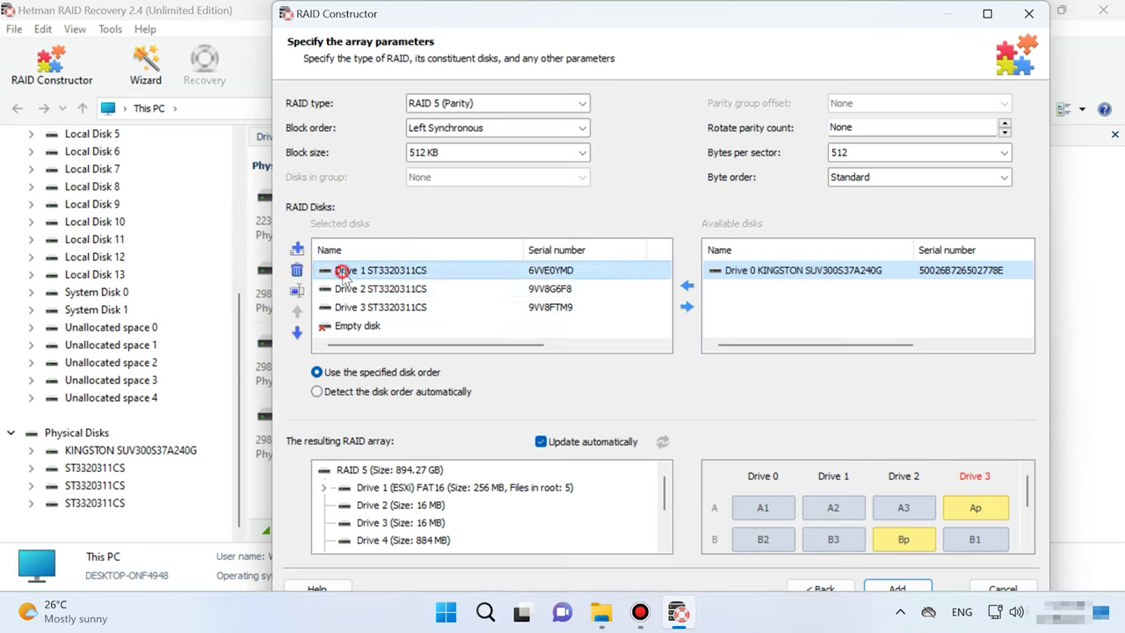
left_click(297, 291)
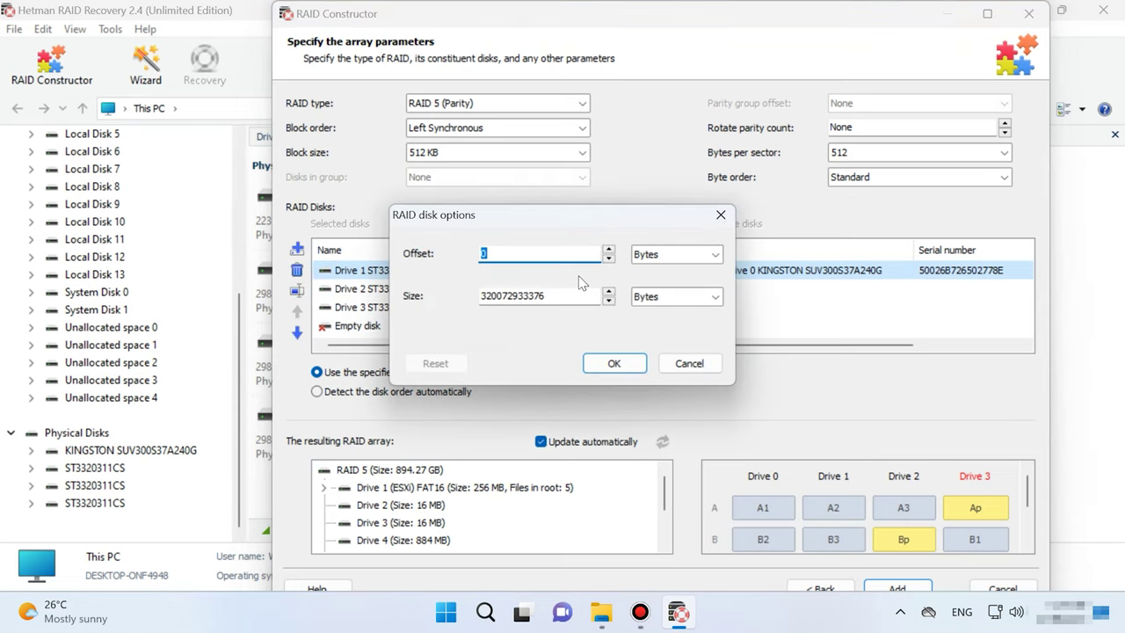
type("2172682240")
key("Return")
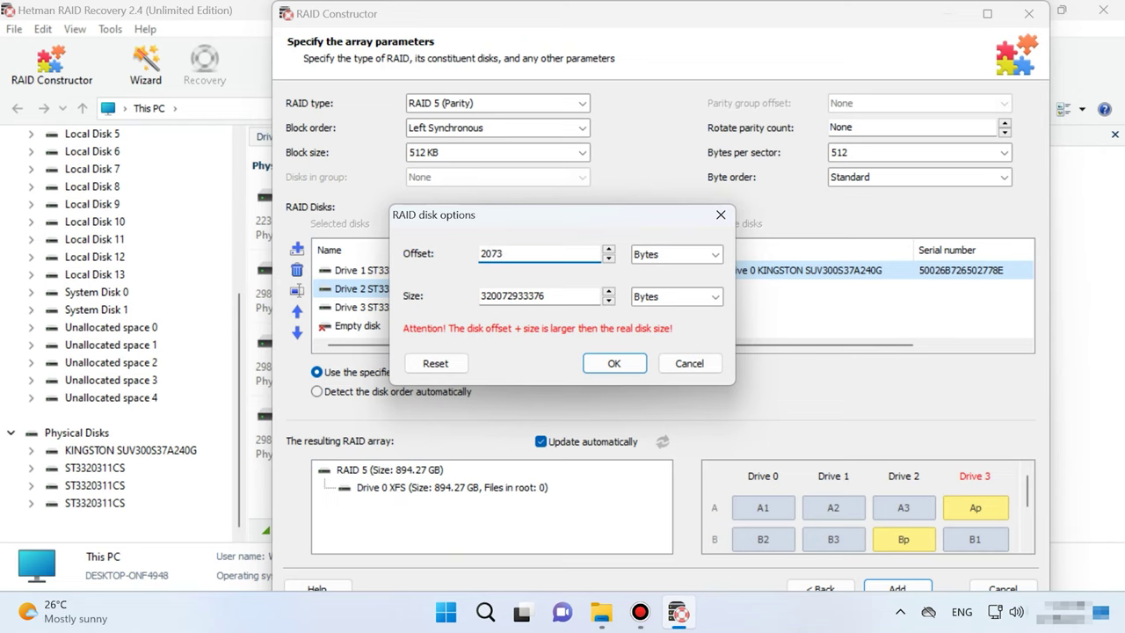
key("Return")
Step: Try another disk order by moving Drive 1 below Drive 2, then restore it to the top
left_click(378, 270)
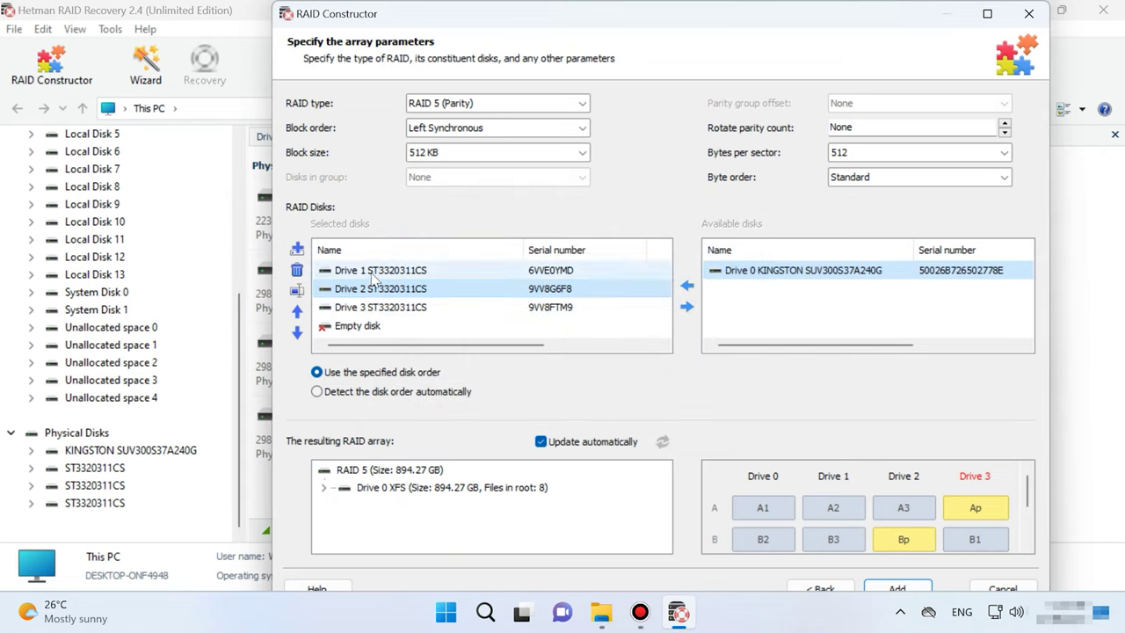
left_click(296, 332)
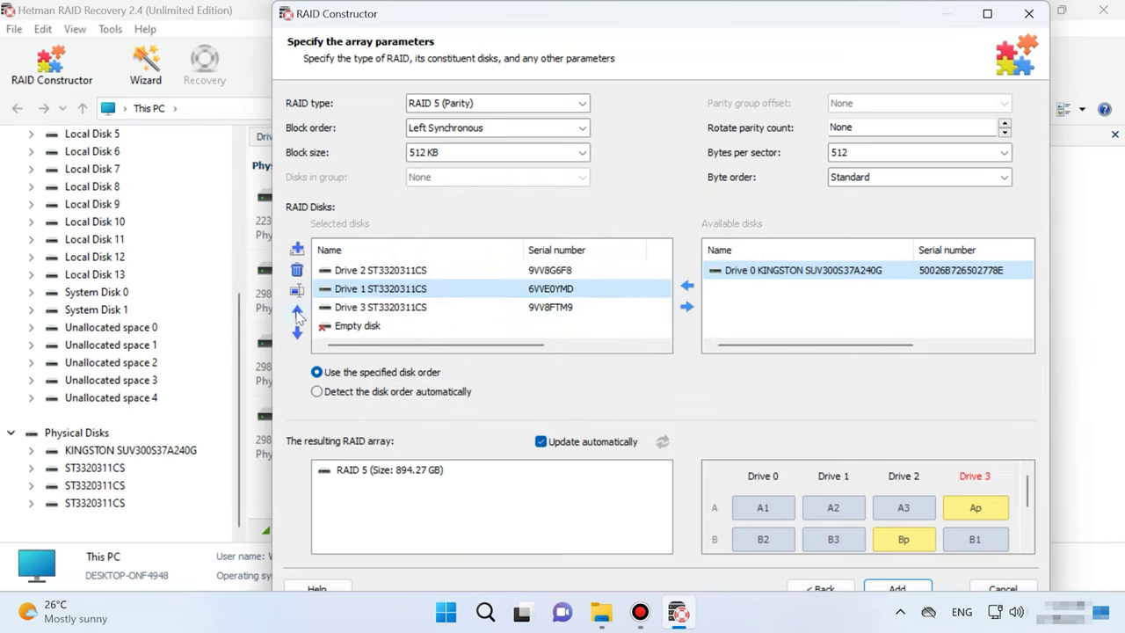
left_click(296, 311)
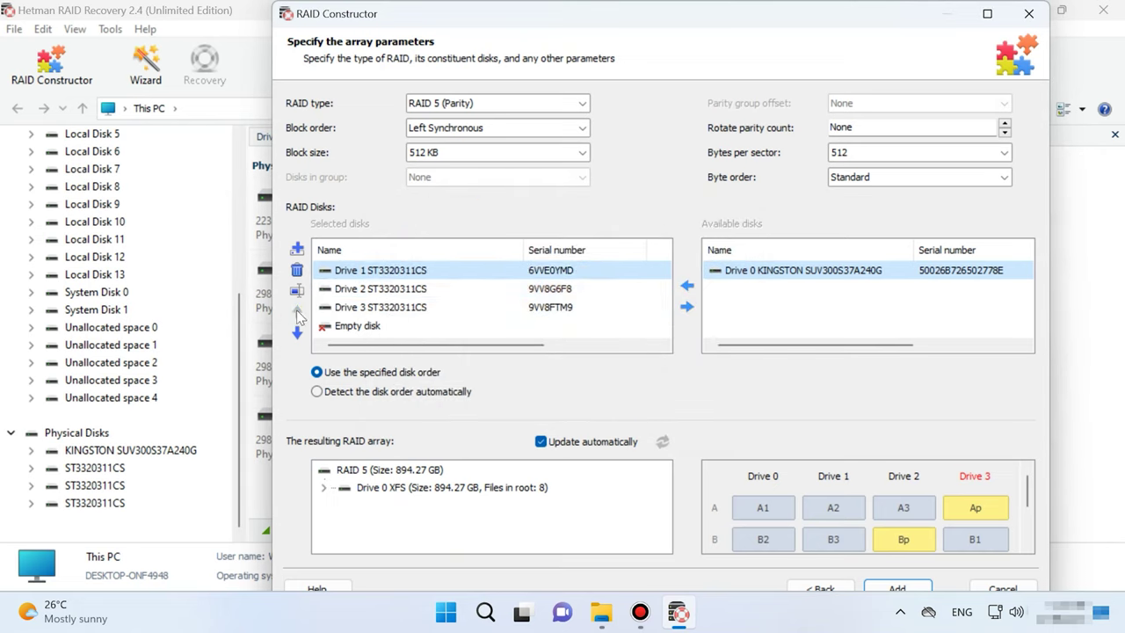
left_click(413, 307)
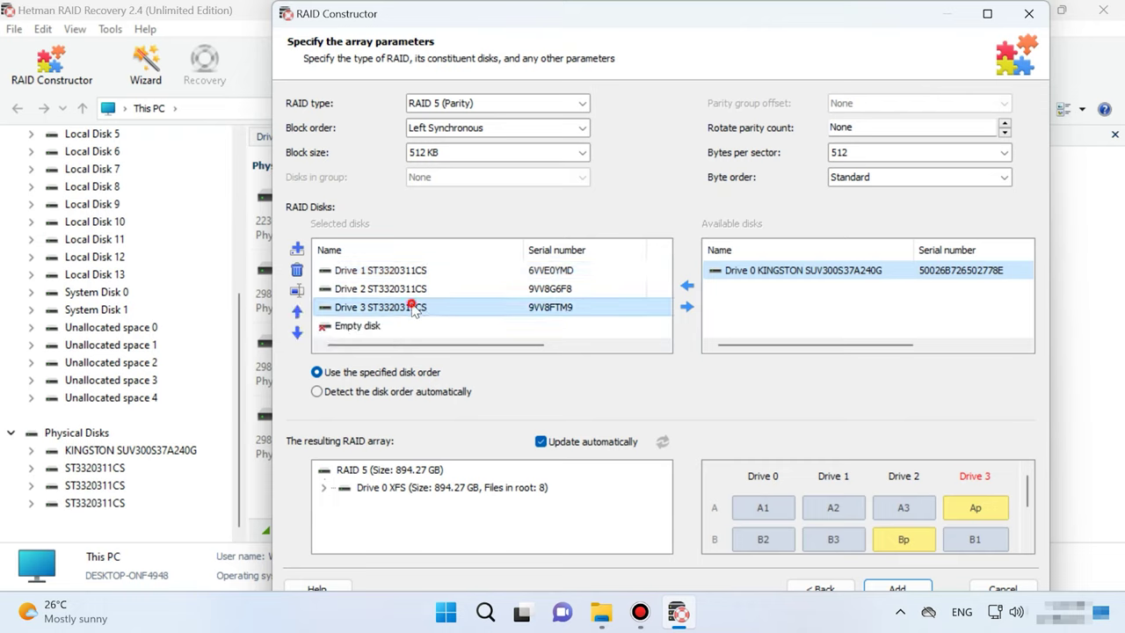
Step: Expand the detected 894.27 GB Drive 0 XFS volume to reveal its root folders, including afp_db and images
left_click(378, 490)
left_click(323, 488)
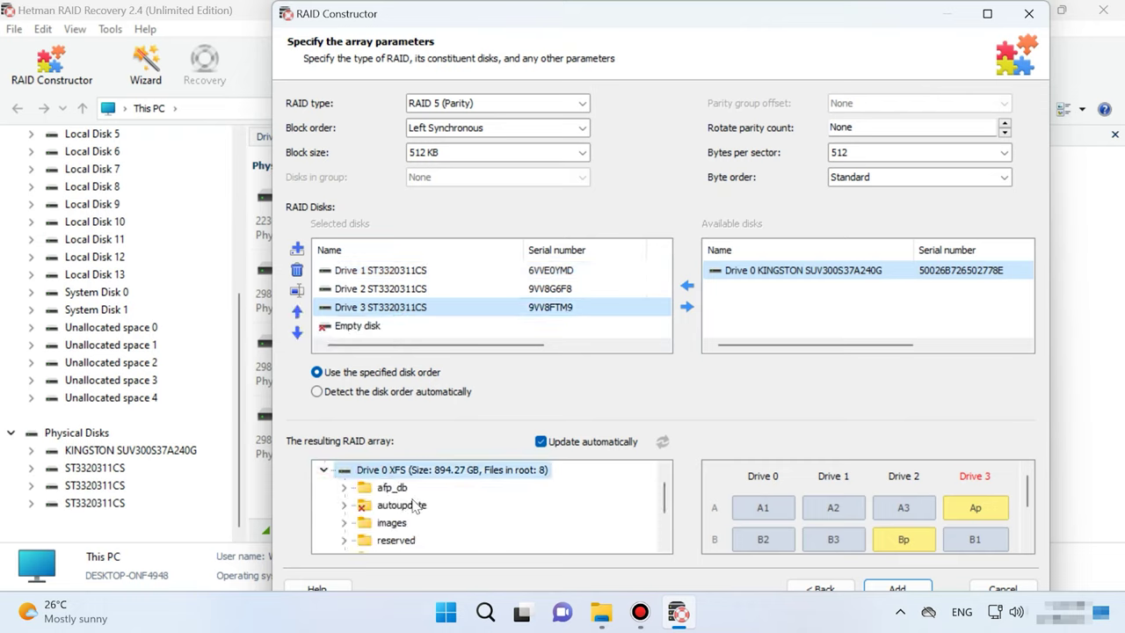
scroll(415, 506, "down", 2)
scroll(413, 521, "up", 2)
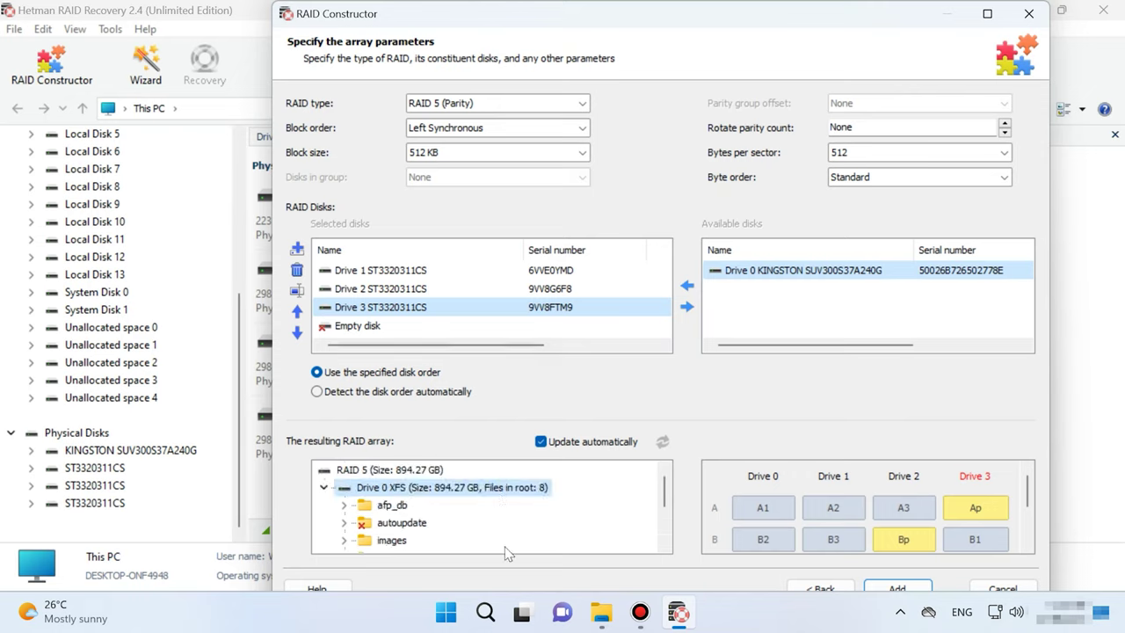
Step: Add the array as RAID Array 4 and fast-scan its Drive 0, which finds 15 folders and 193 files
left_click(923, 588)
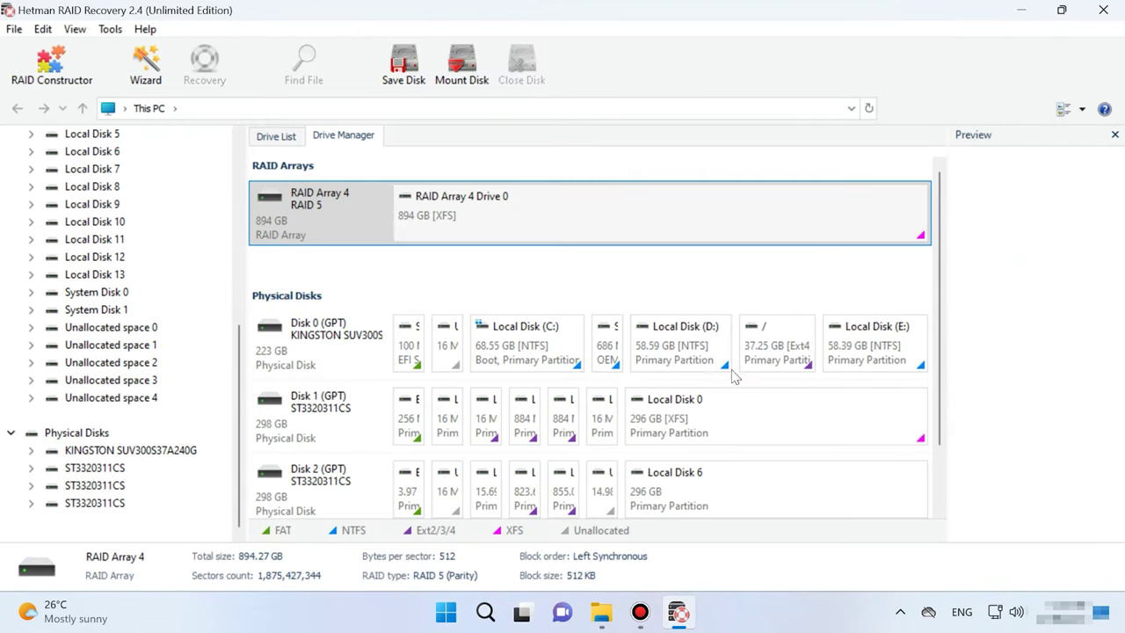
right_click(742, 222)
left_click(796, 228)
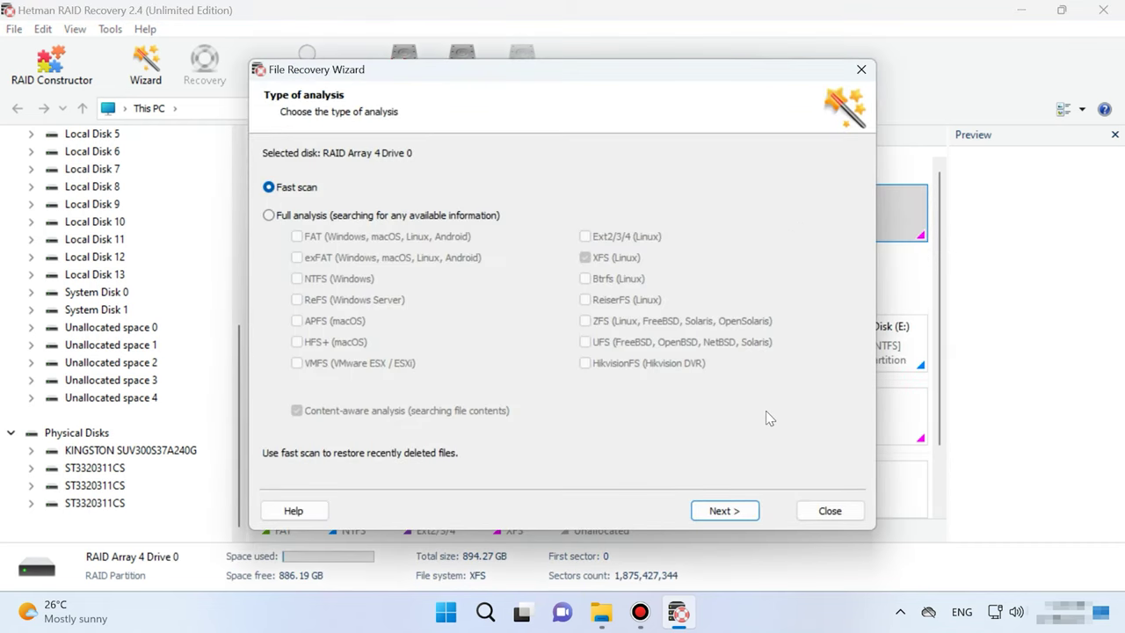
left_click(745, 514)
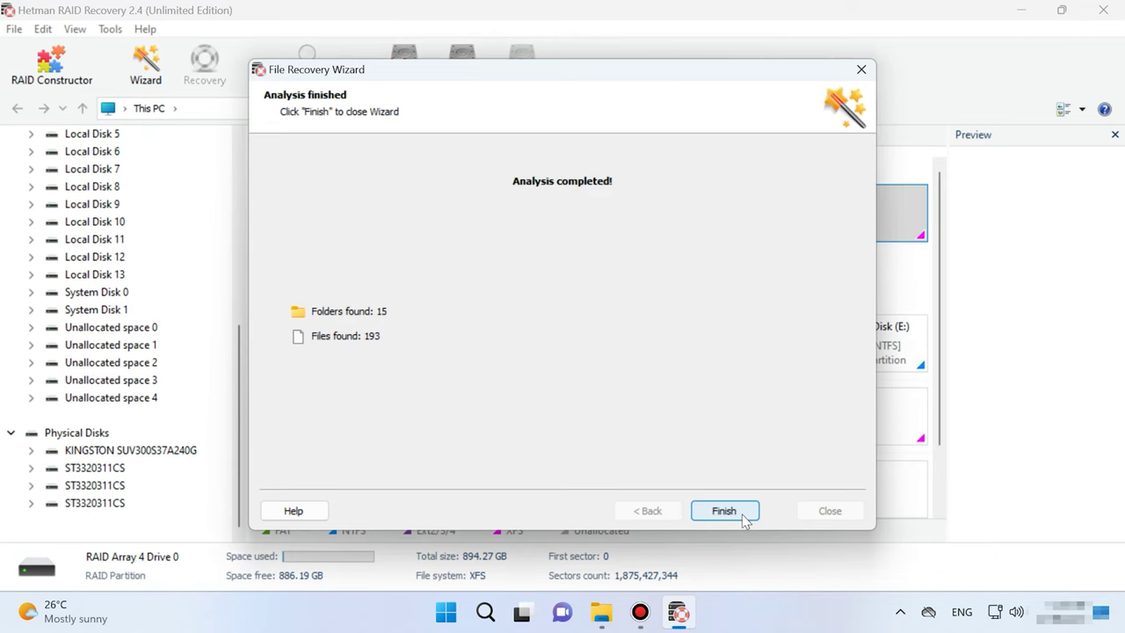
left_click(737, 518)
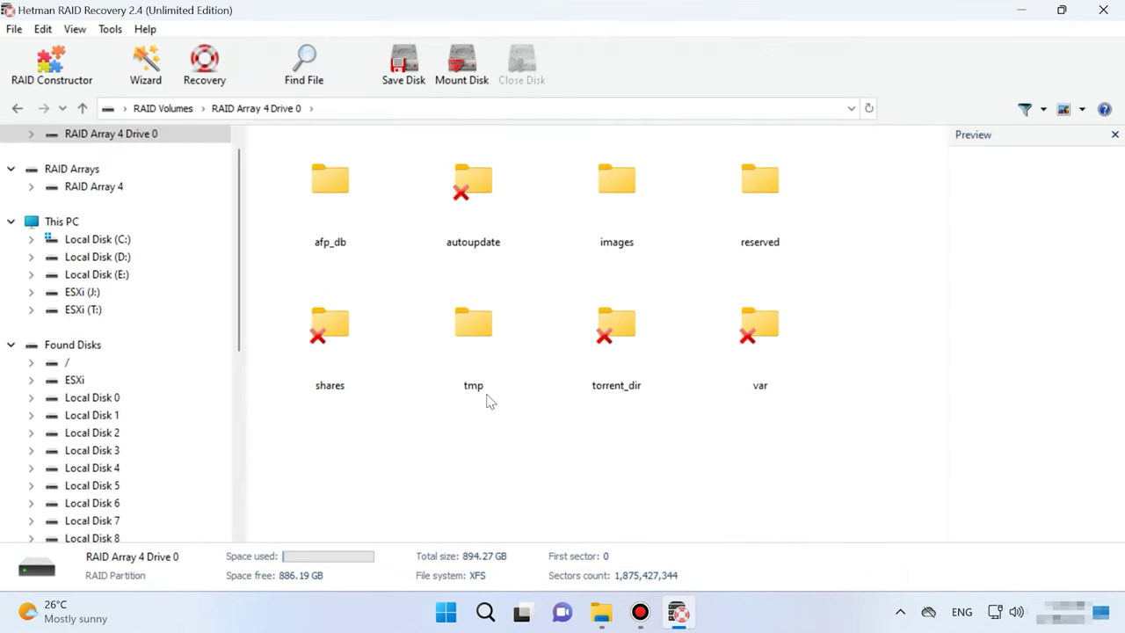